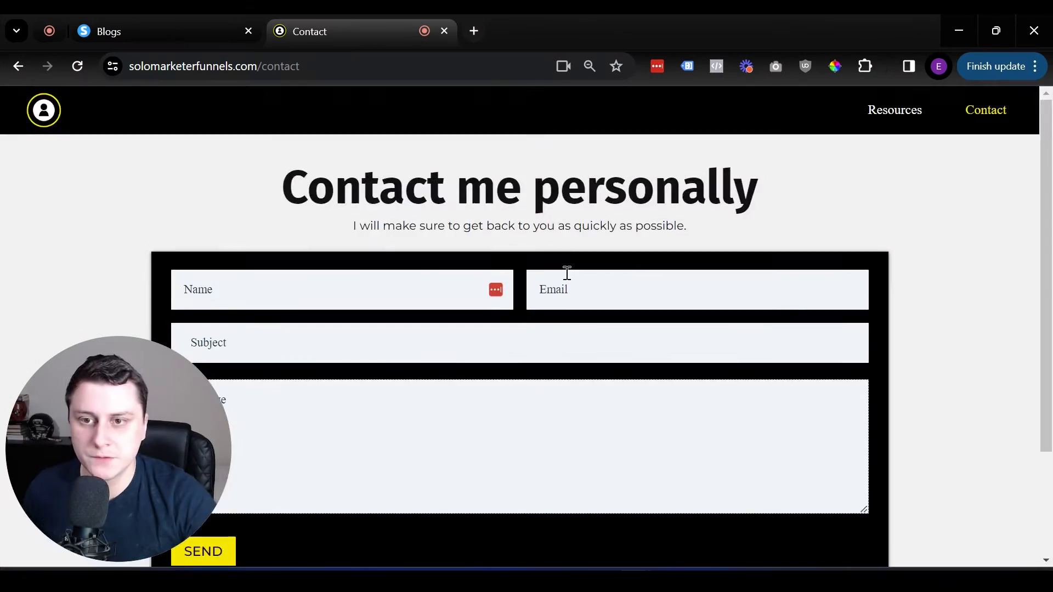
Step: Switch to the systeme.io Blogs dashboard
{"action": "scroll", "coordinate": [569, 273], "scroll_direction": "down", "scroll_amount": 3}
{"action": "scroll", "coordinate": [569, 273], "scroll_direction": "up", "scroll_amount": 3}
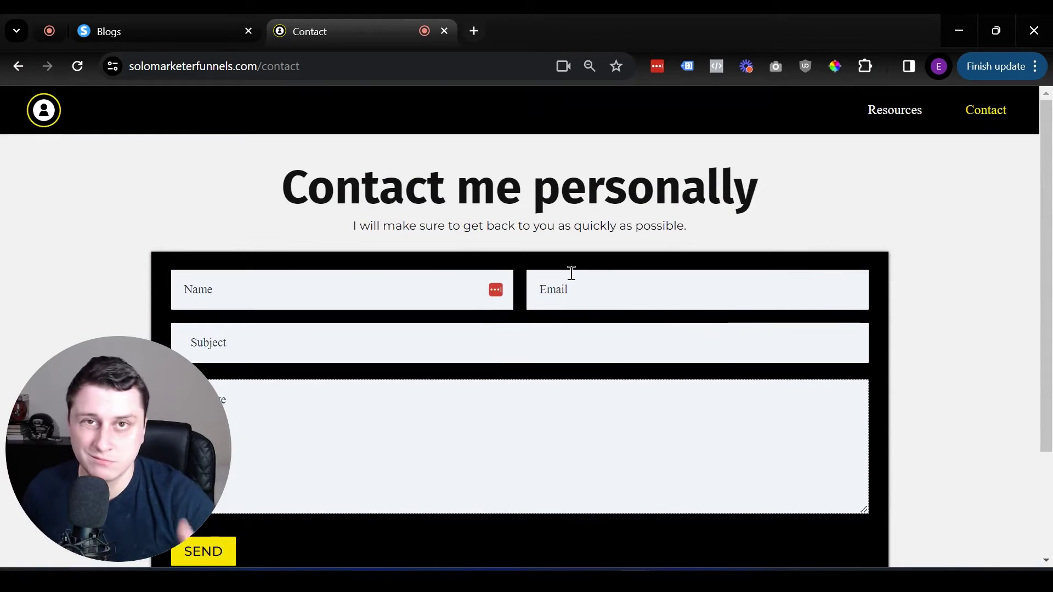
{"action": "scroll", "coordinate": [572, 273], "scroll_direction": "down", "scroll_amount": 3}
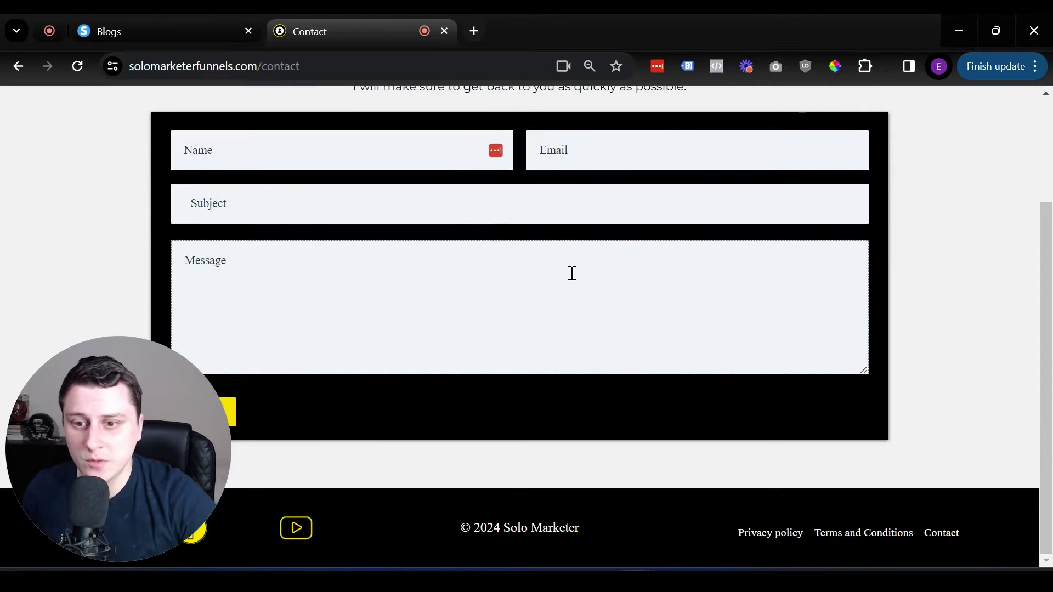
{"action": "scroll", "coordinate": [571, 273], "scroll_direction": "up", "scroll_amount": 3}
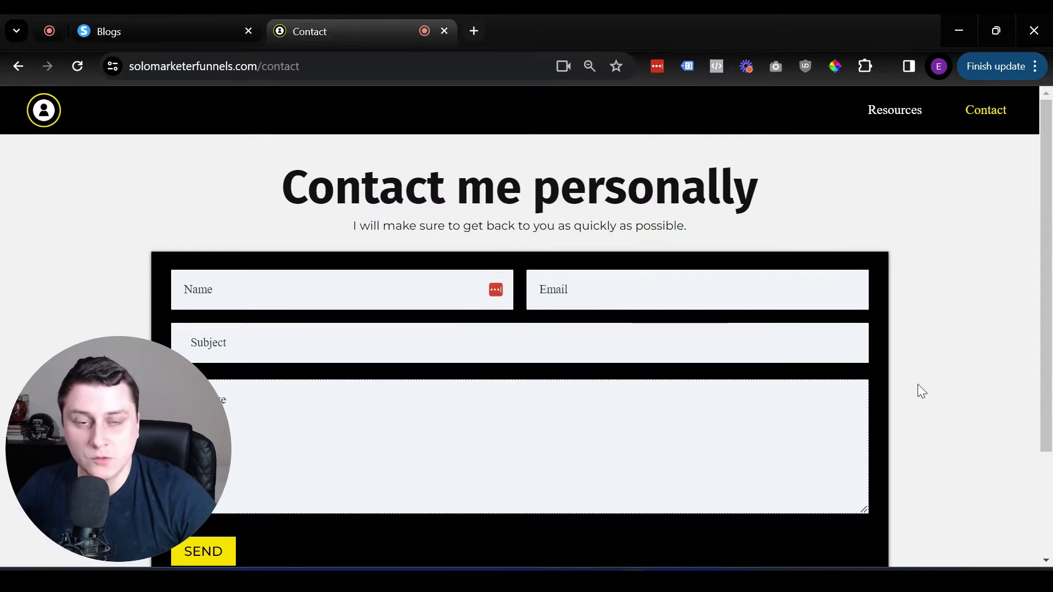
{"action": "scroll", "coordinate": [3, 282], "scroll_direction": "down", "scroll_amount": 2}
{"action": "scroll", "coordinate": [3, 282], "scroll_direction": "down", "scroll_amount": 1}
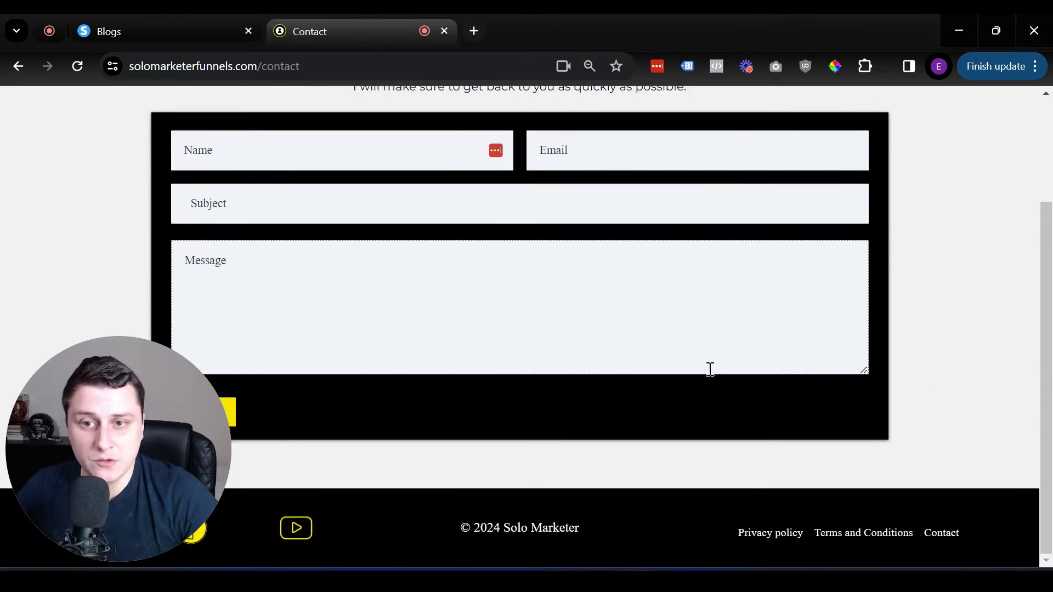
{"action": "scroll", "coordinate": [749, 351], "scroll_direction": "up", "scroll_amount": 3}
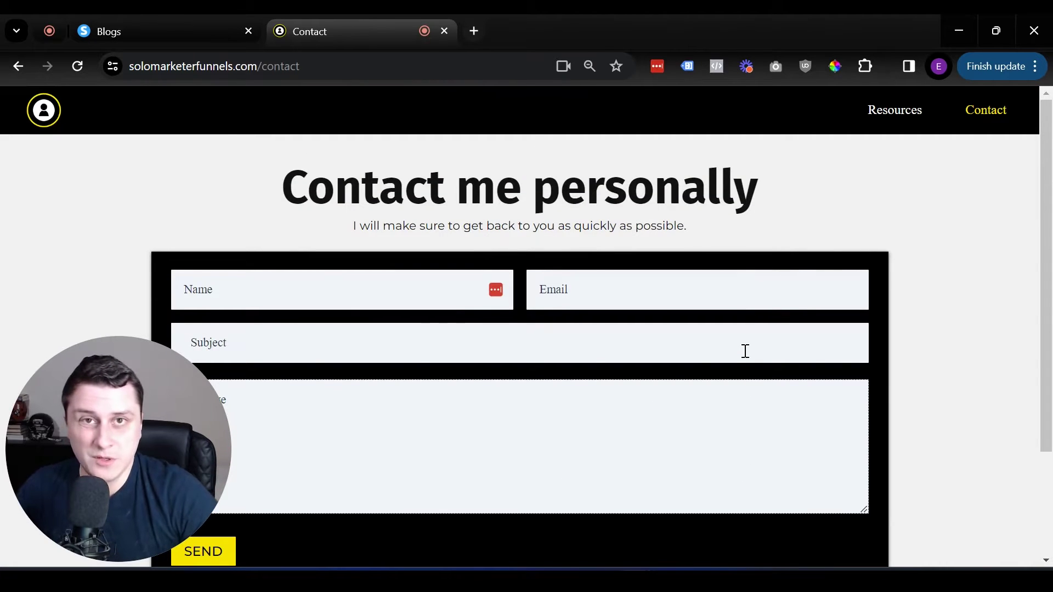
{"action": "scroll", "coordinate": [795, 354], "scroll_direction": "down", "scroll_amount": 3}
{"action": "scroll", "coordinate": [795, 354], "scroll_direction": "up", "scroll_amount": 3}
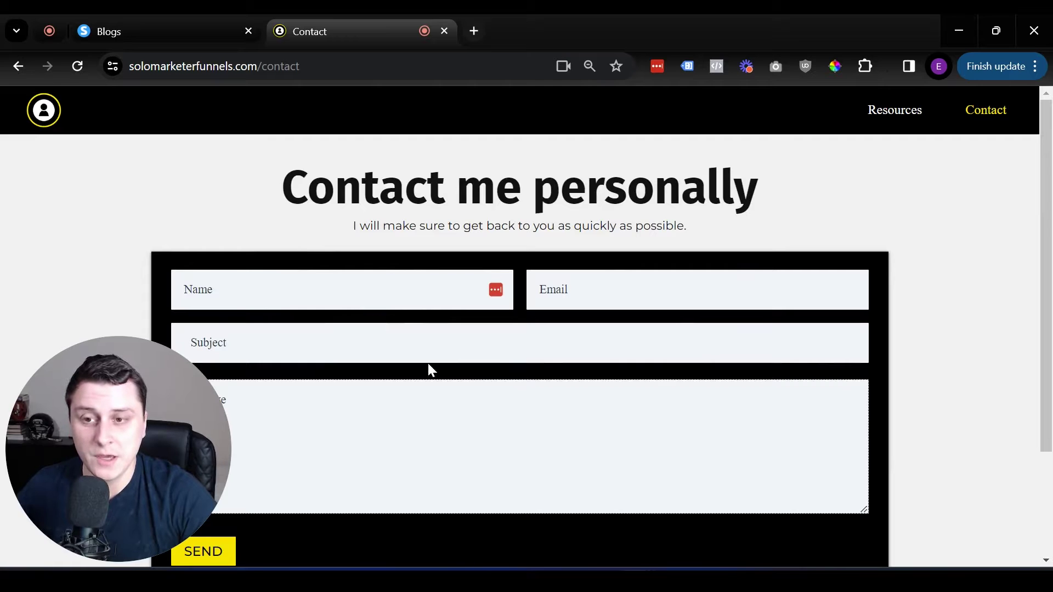
{"action": "scroll", "coordinate": [431, 369], "scroll_direction": "down", "scroll_amount": 3}
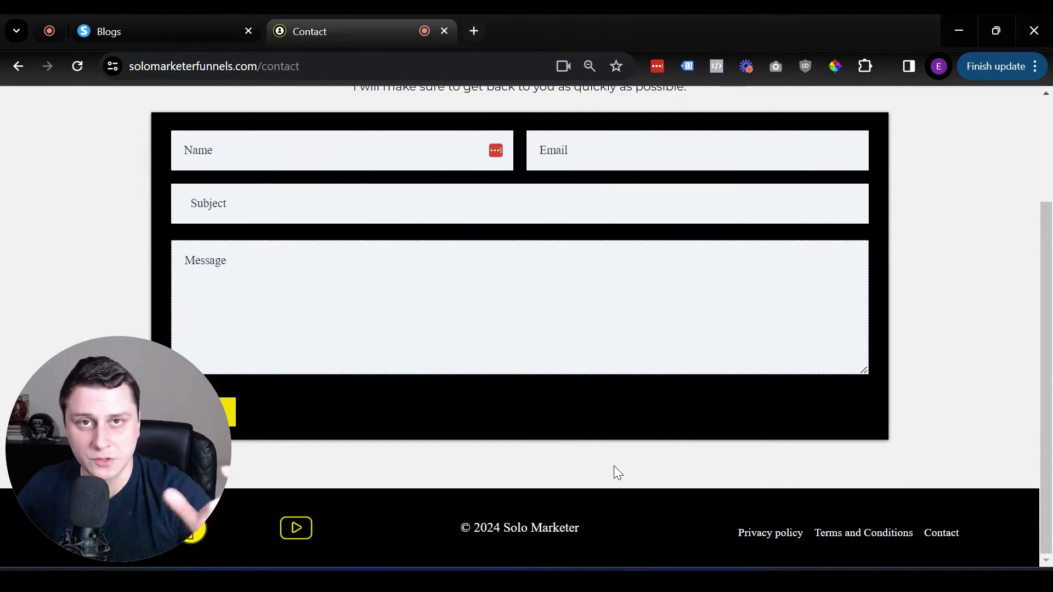
{"action": "scroll", "coordinate": [557, 447], "scroll_direction": "up", "scroll_amount": 3}
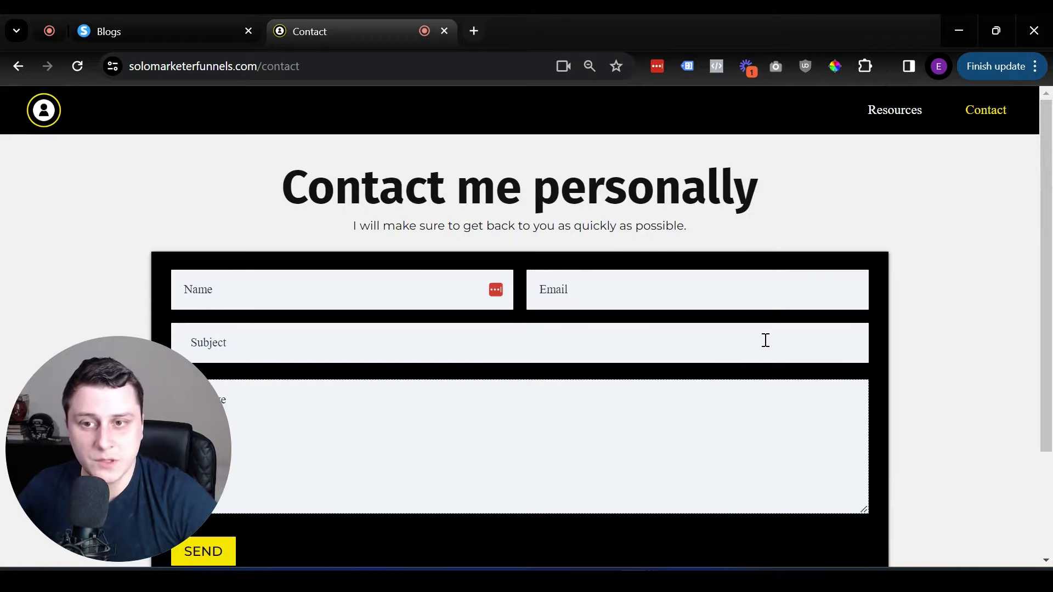
{"action": "scroll", "coordinate": [645, 379], "scroll_direction": "down", "scroll_amount": 2}
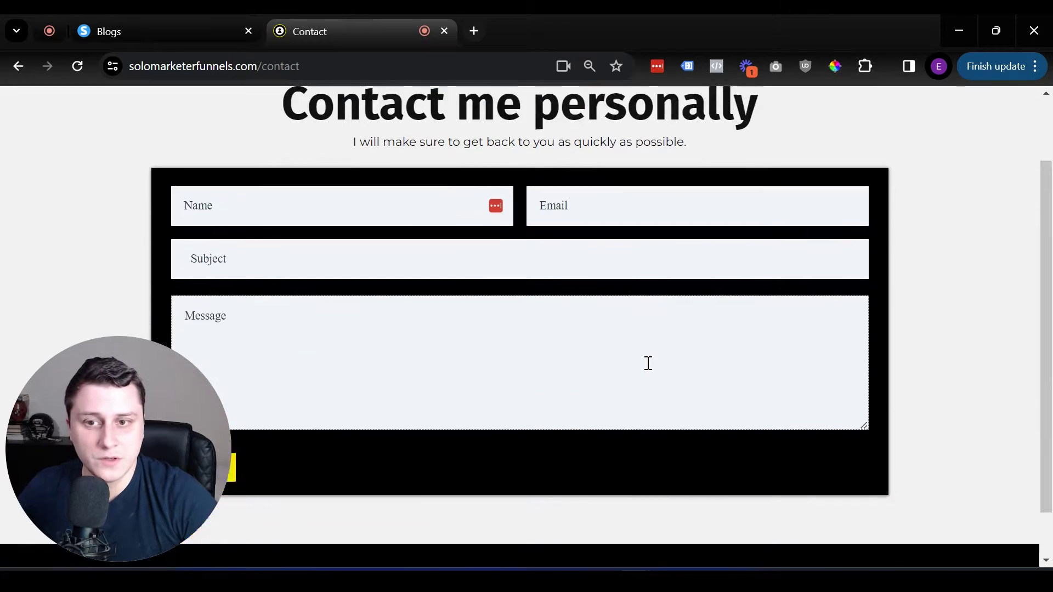
{"action": "scroll", "coordinate": [647, 362], "scroll_direction": "up", "scroll_amount": 2}
{"action": "scroll", "coordinate": [647, 362], "scroll_direction": "down", "scroll_amount": 3}
{"action": "scroll", "coordinate": [647, 363], "scroll_direction": "up", "scroll_amount": 1}
{"action": "scroll", "coordinate": [648, 364], "scroll_direction": "up", "scroll_amount": 2}
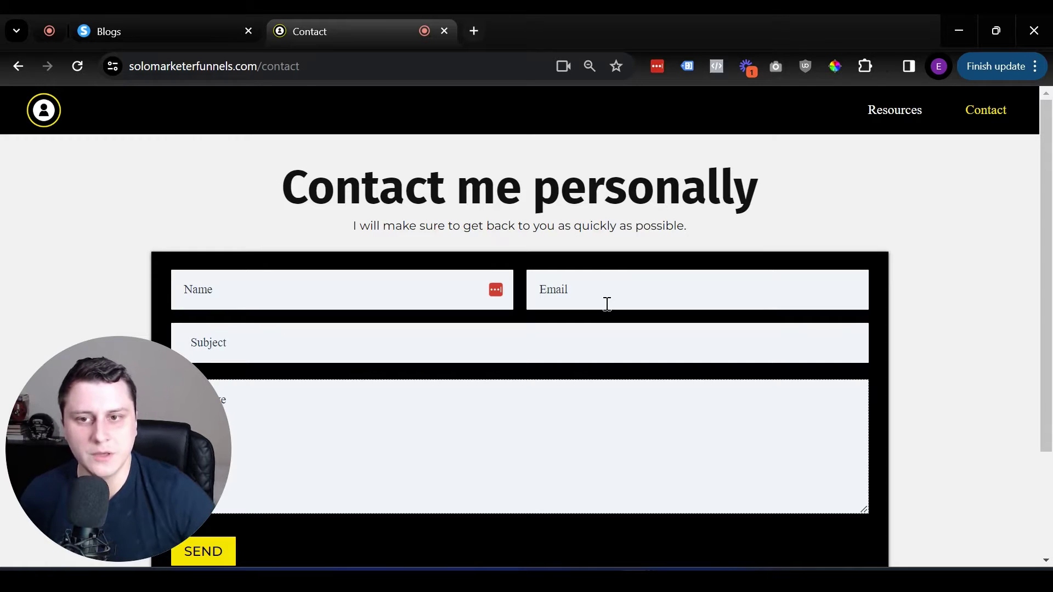
{"action": "scroll", "coordinate": [608, 304], "scroll_direction": "down", "scroll_amount": 3}
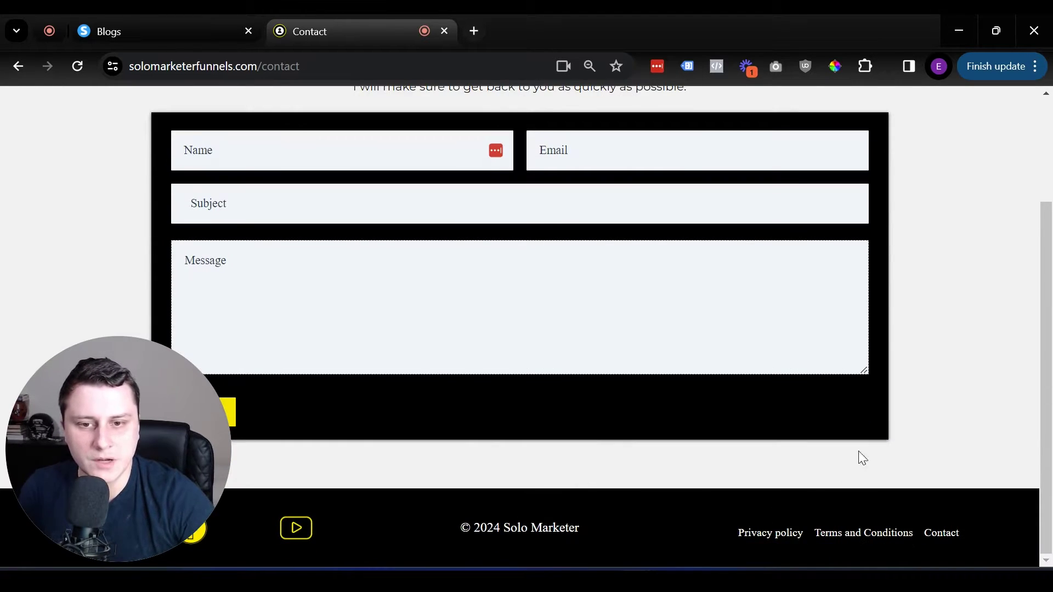
{"action": "scroll", "coordinate": [884, 301], "scroll_direction": "up", "scroll_amount": 3}
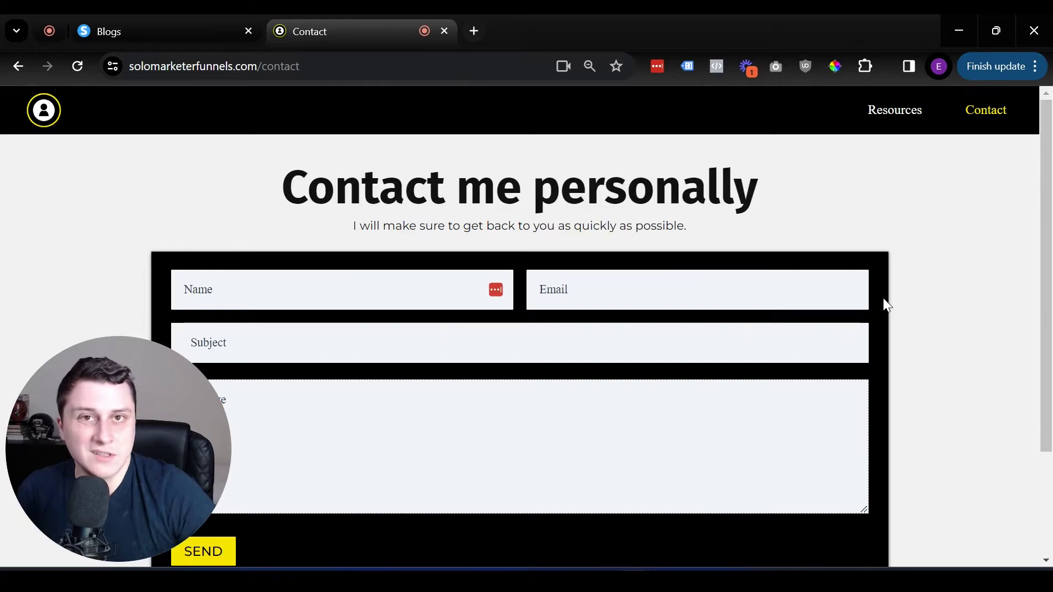
{"action": "scroll", "coordinate": [884, 300], "scroll_direction": "down", "scroll_amount": 3}
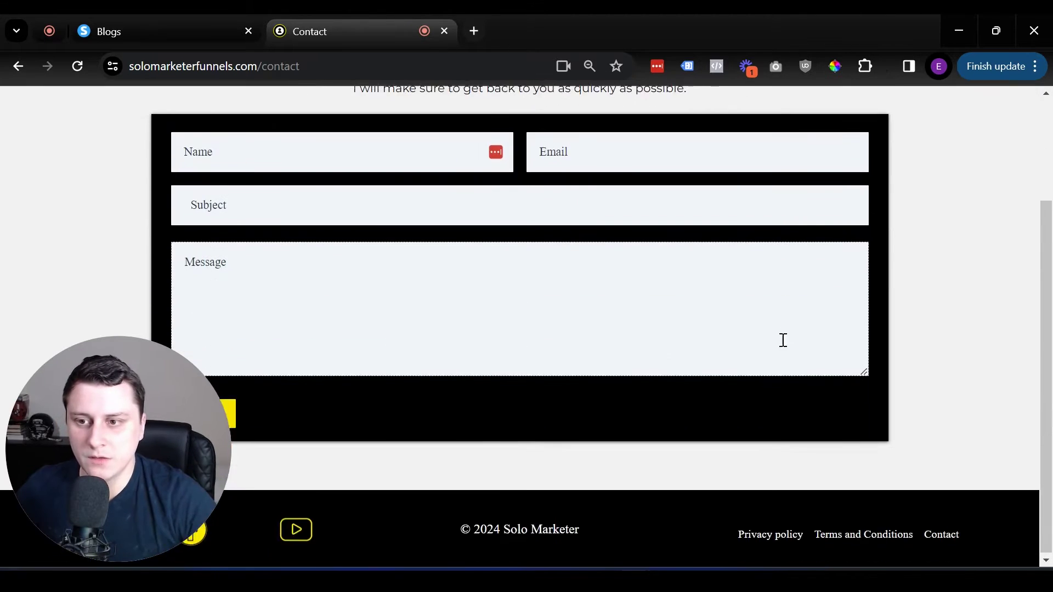
{"action": "scroll", "coordinate": [783, 340], "scroll_direction": "up", "scroll_amount": 3}
{"action": "left_click", "coordinate": [237, 16]}
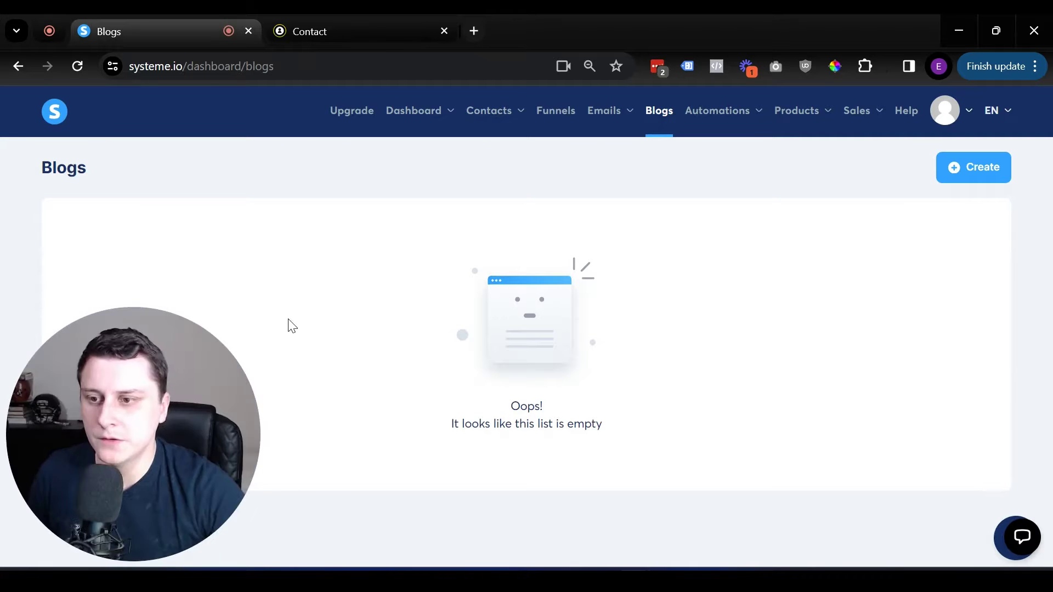
{"action": "left_click", "coordinate": [128, 536]}
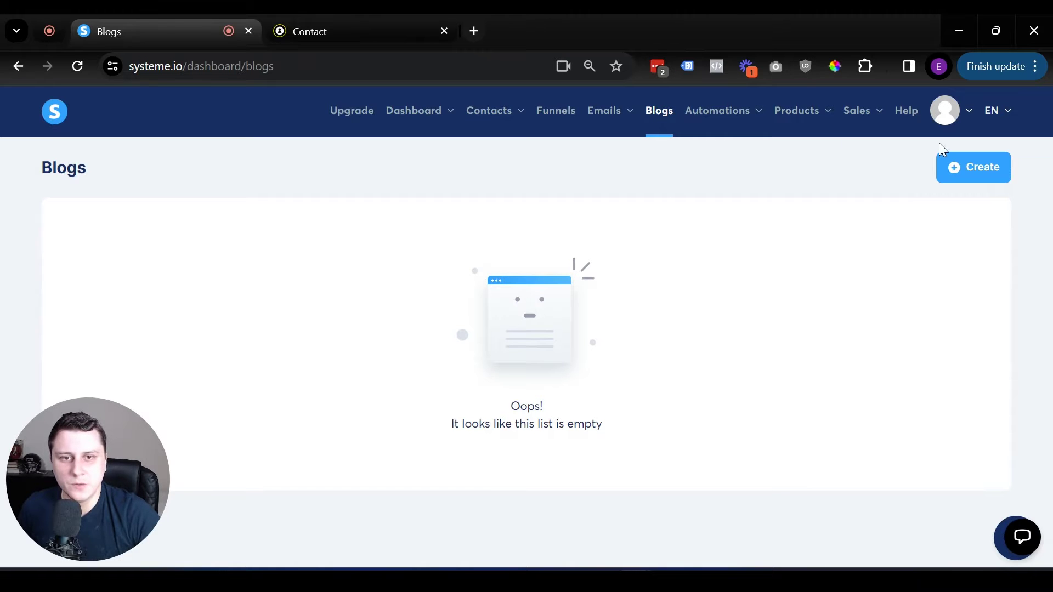
Step: Start a new blog named 'Travel website' with URL path 'home'
{"action": "left_click", "coordinate": [961, 174]}
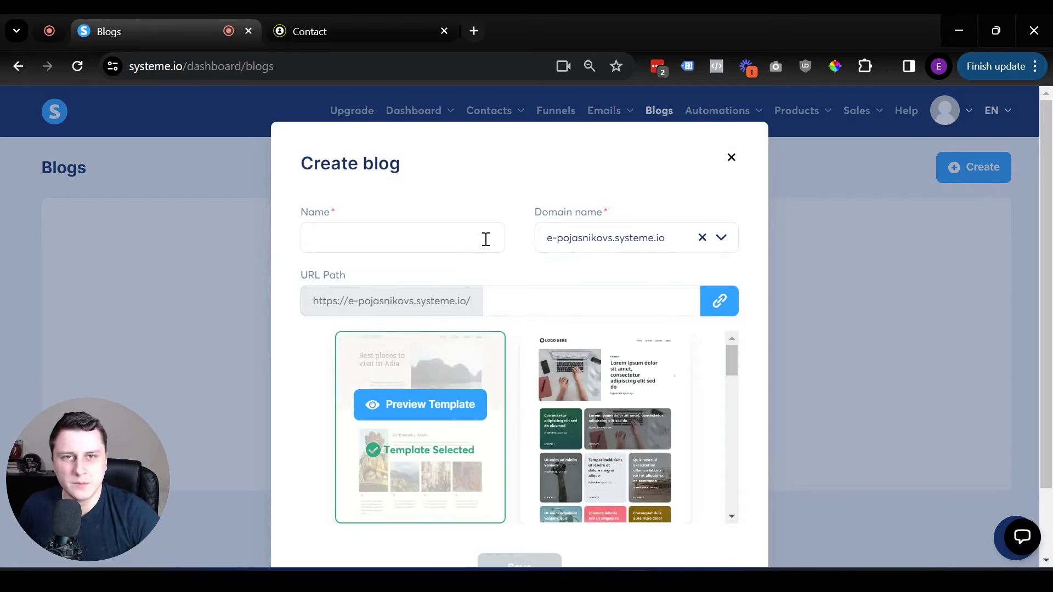
{"action": "left_click", "coordinate": [430, 226]}
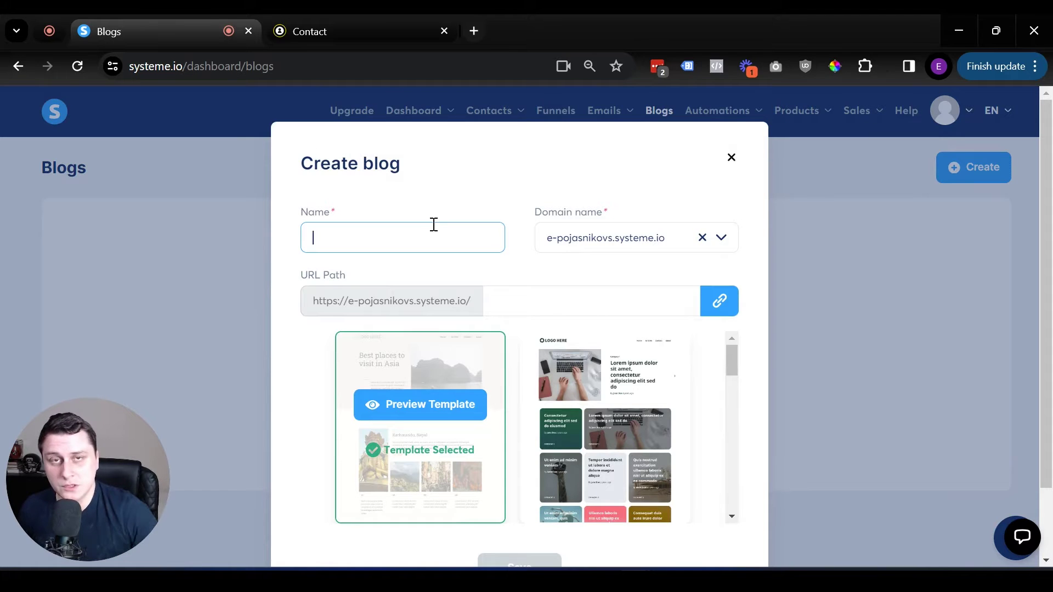
{"action": "type", "text": "Travel website"}
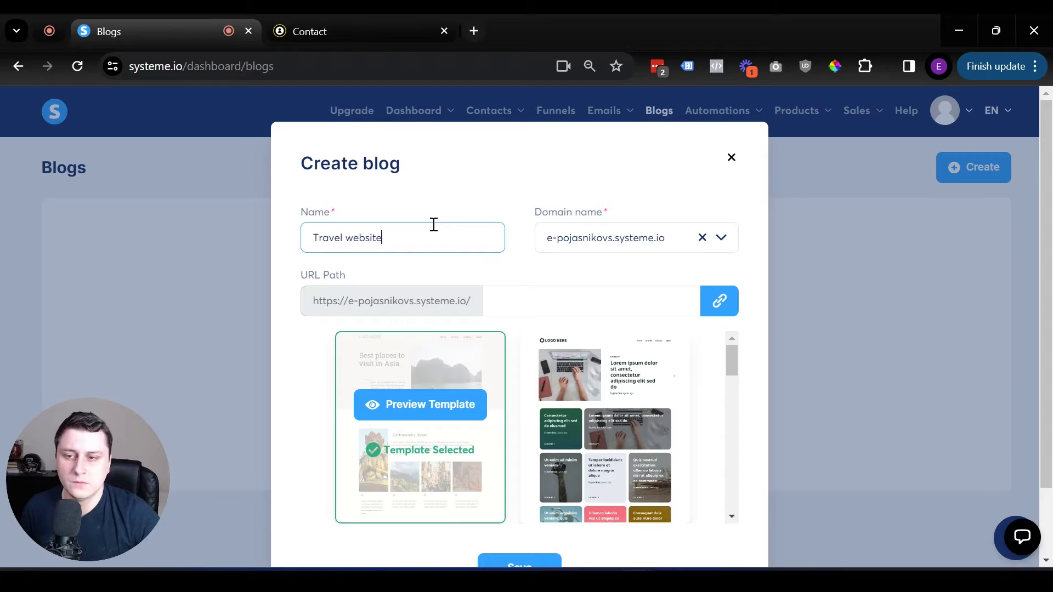
{"action": "scroll", "coordinate": [472, 154], "scroll_direction": "down", "scroll_amount": 2}
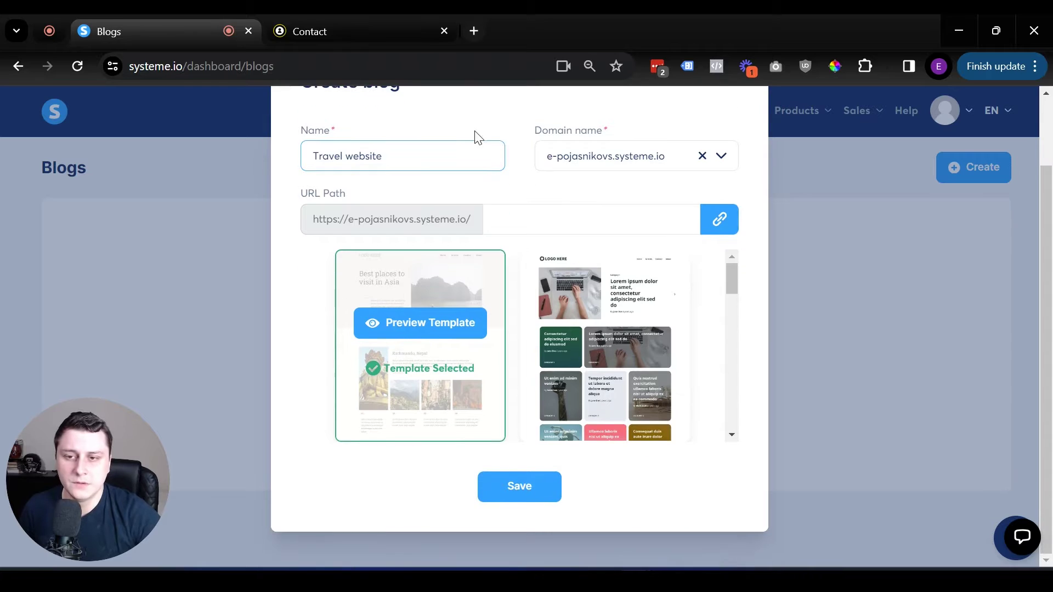
{"action": "left_click", "coordinate": [559, 229]}
{"action": "type", "text": "home"}
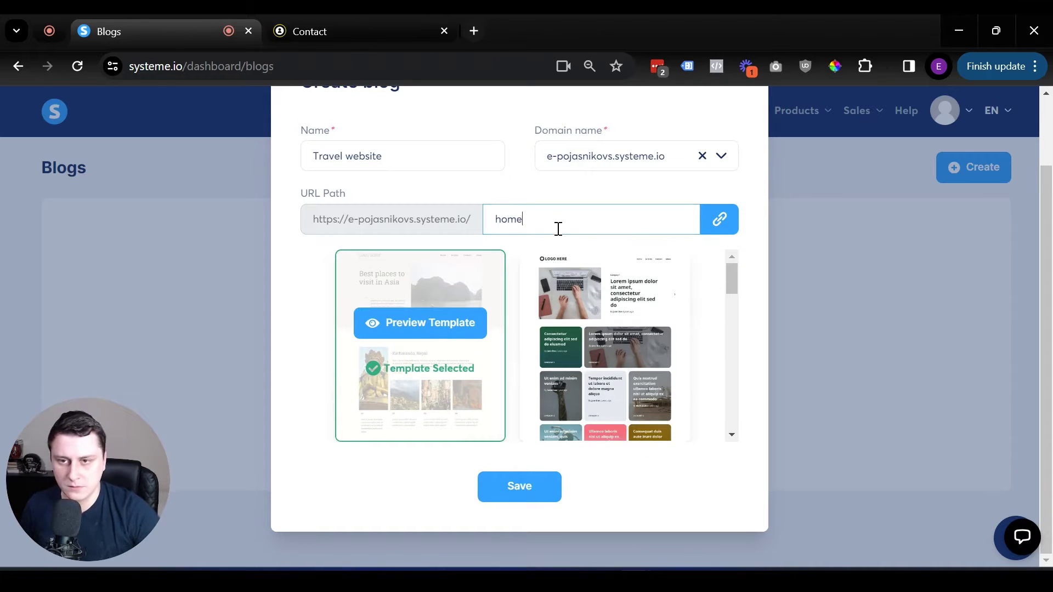
Step: Choose the beach-photo template and the only domain, save the blog, and open it
{"action": "scroll", "coordinate": [568, 255], "scroll_direction": "down", "scroll_amount": 3}
{"action": "scroll", "coordinate": [568, 255], "scroll_direction": "down", "scroll_amount": 3}
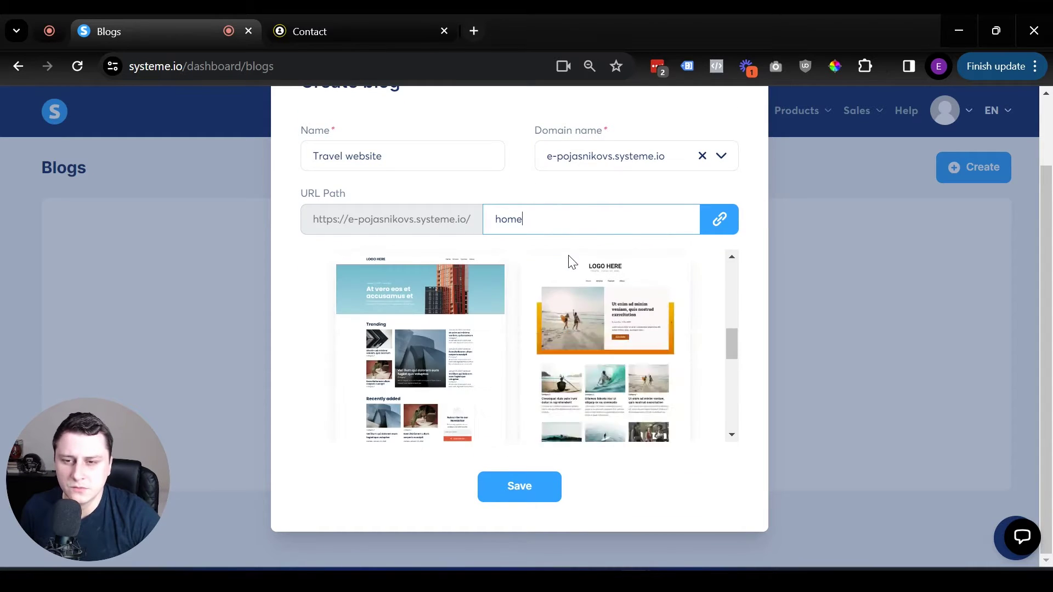
{"action": "mouse_move", "coordinate": [611, 324]}
{"action": "left_click", "coordinate": [619, 378]}
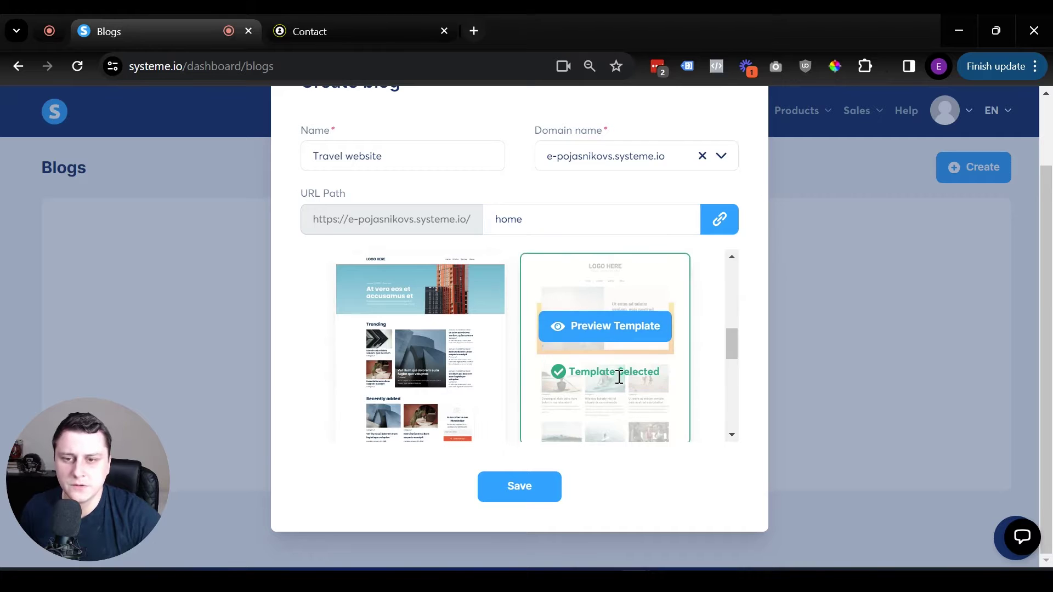
{"action": "scroll", "coordinate": [623, 362], "scroll_direction": "down", "scroll_amount": 5}
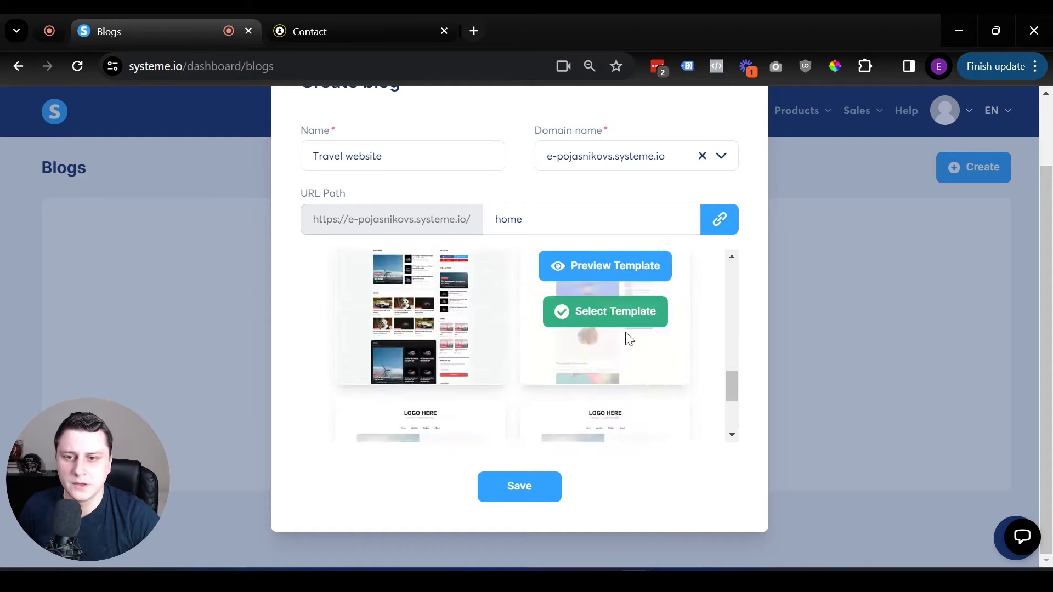
{"action": "left_click", "coordinate": [603, 156]}
{"action": "left_click", "coordinate": [604, 186]}
{"action": "left_click", "coordinate": [536, 488]}
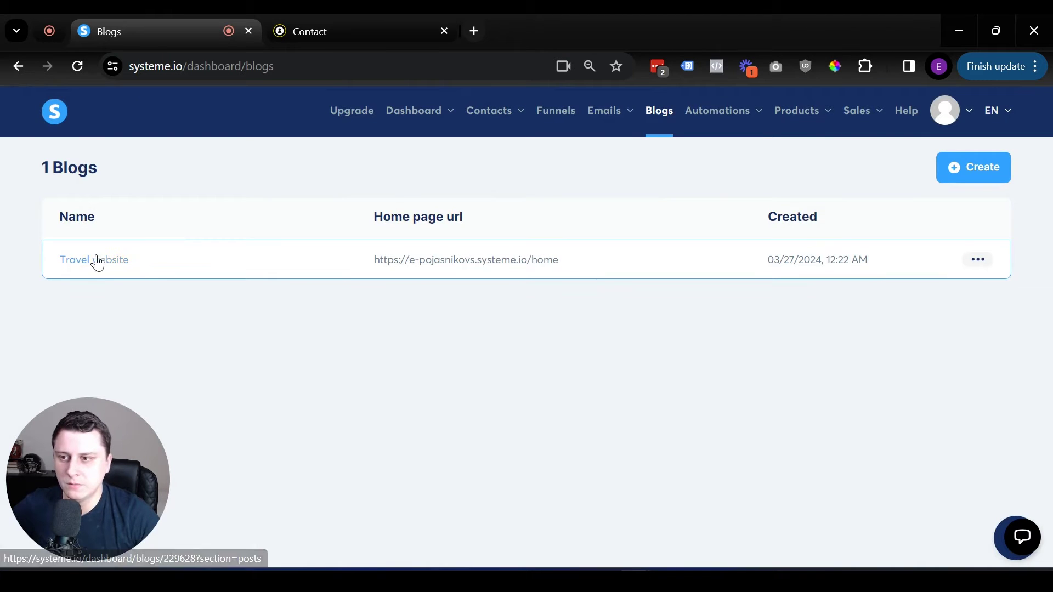
{"action": "left_click", "coordinate": [91, 259]}
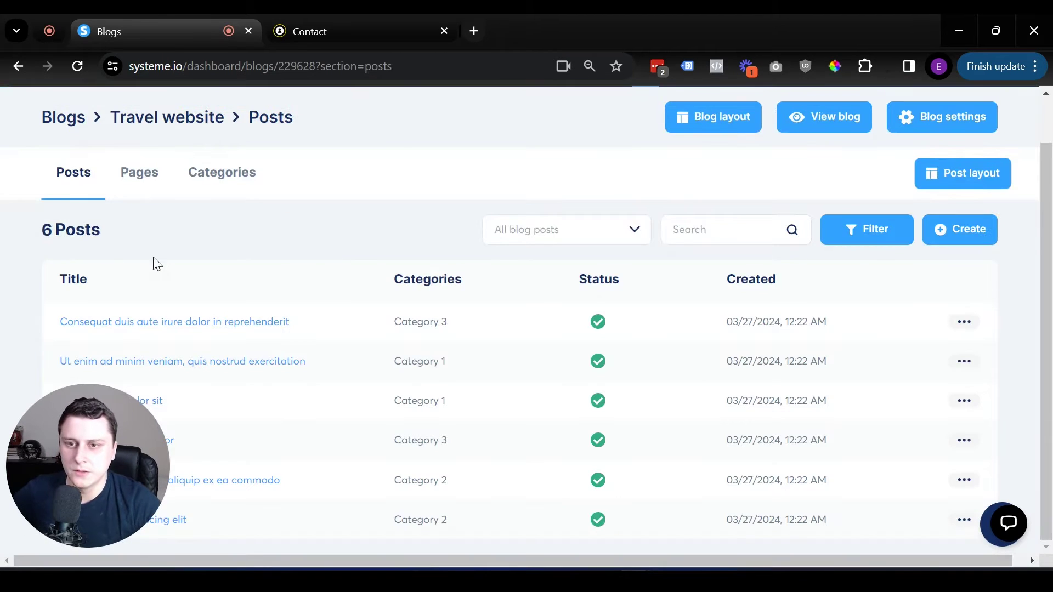
Step: Open the Travel website blog's Pages list and load its Contact page into the editor
{"action": "scroll", "coordinate": [35, 213], "scroll_direction": "up", "scroll_amount": 1}
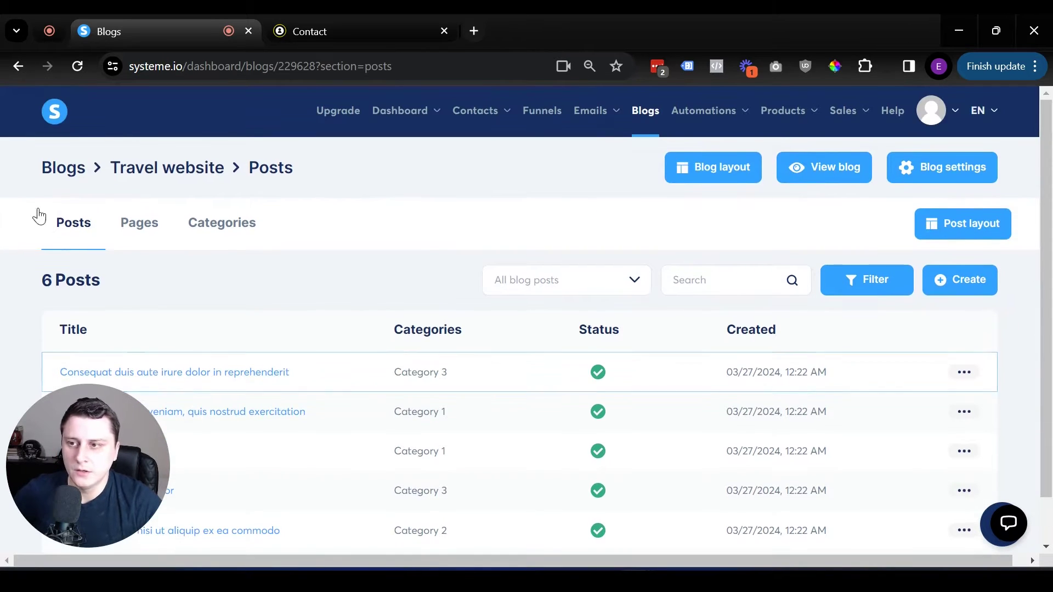
{"action": "left_click", "coordinate": [138, 226]}
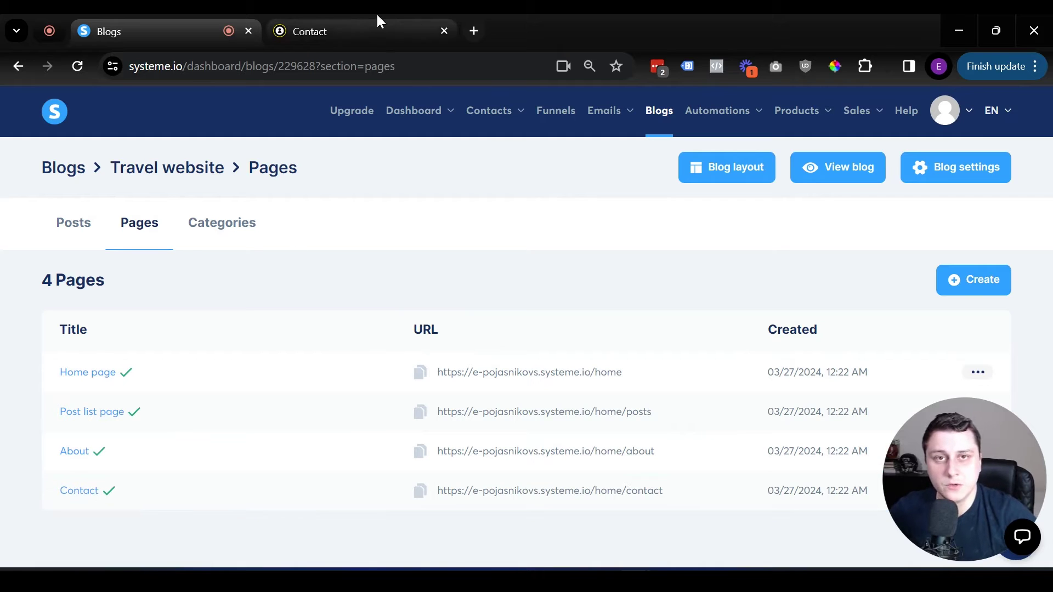
{"action": "left_click", "coordinate": [75, 493]}
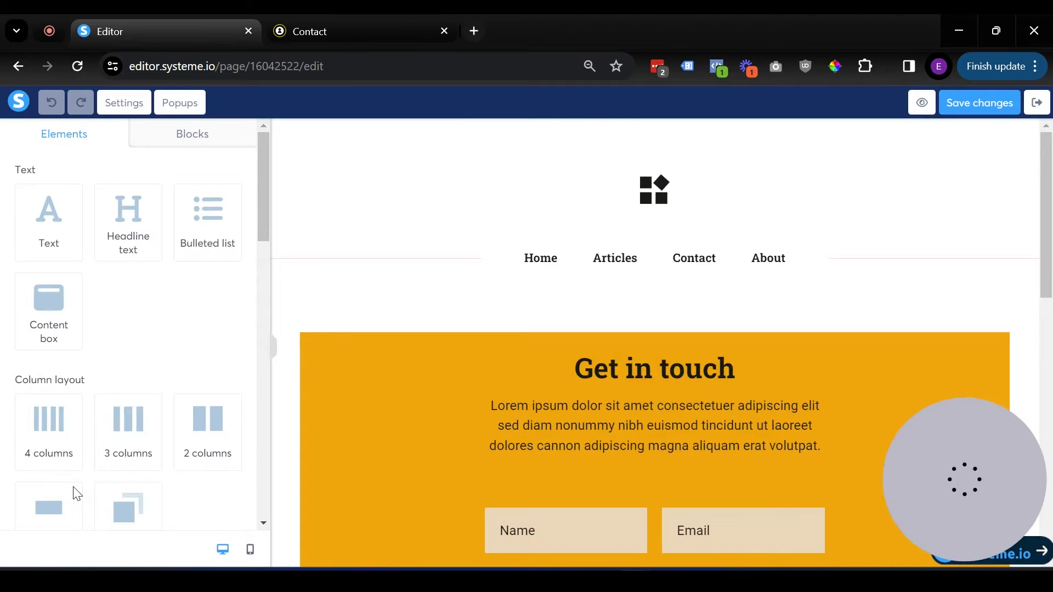
Step: Delete the template's 'Get in touch' headline from the Contact page
{"action": "scroll", "coordinate": [665, 313], "scroll_direction": "down", "scroll_amount": 8}
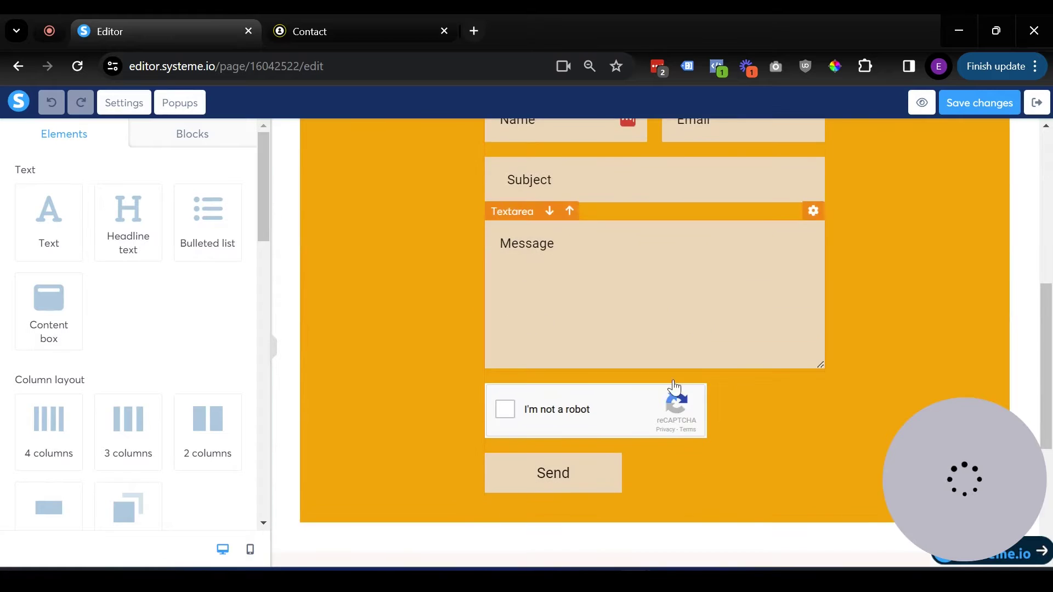
{"action": "scroll", "coordinate": [779, 400], "scroll_direction": "up", "scroll_amount": 8}
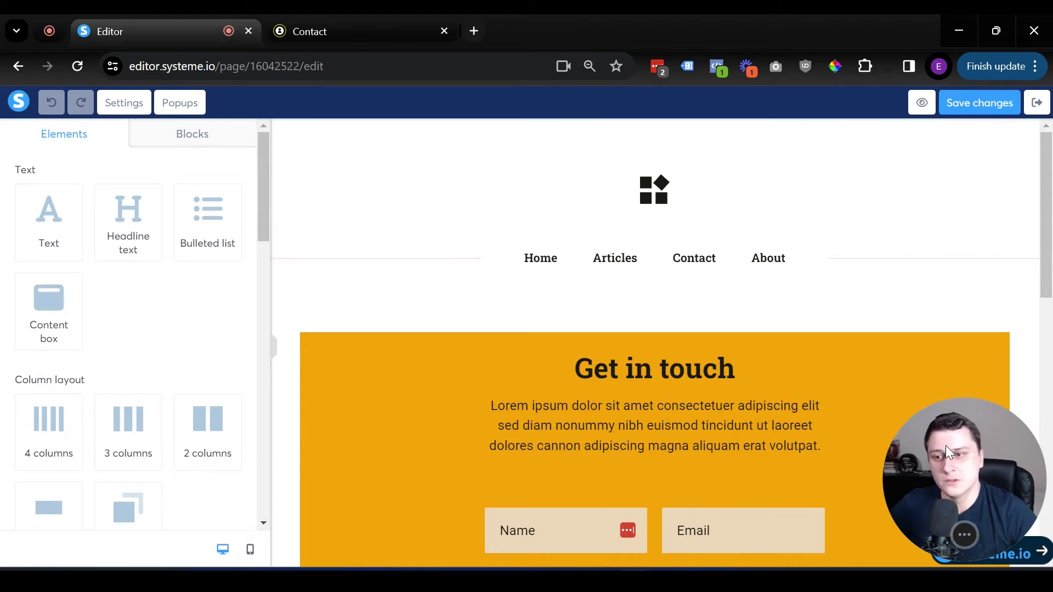
{"action": "left_click_drag", "start_coordinate": [946, 446], "coordinate": [378, 187]}
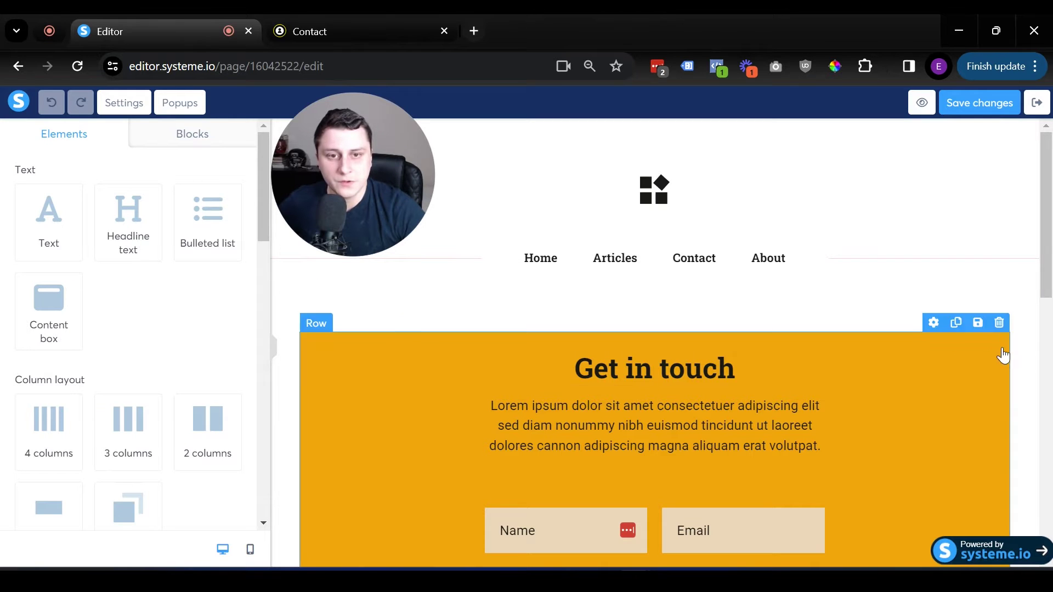
{"action": "left_click", "coordinate": [991, 342]}
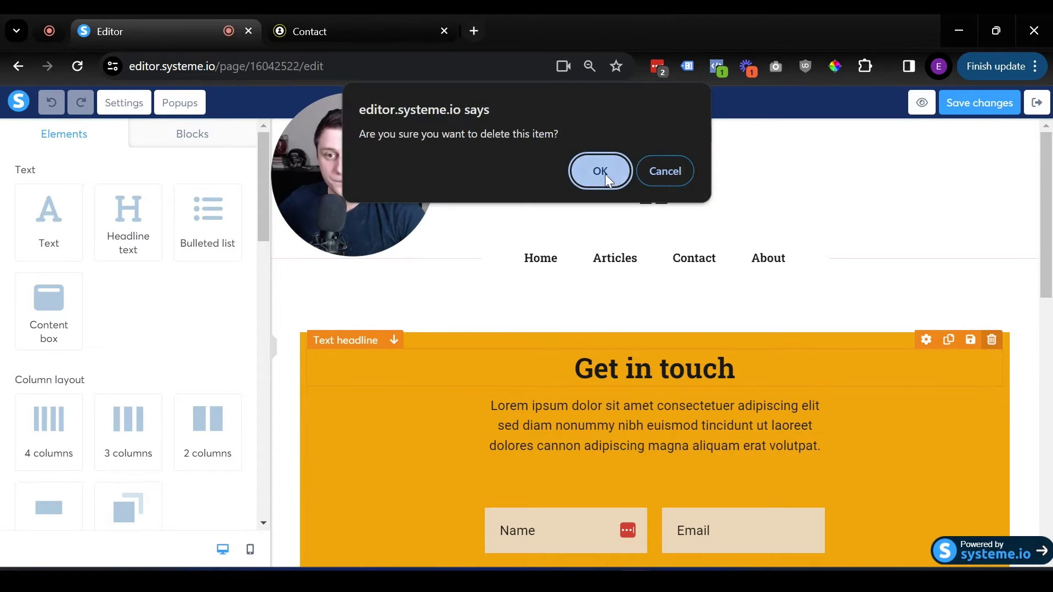
{"action": "left_click", "coordinate": [600, 171]}
Step: Delete the orange contact form row, leaving the section empty
{"action": "scroll", "coordinate": [969, 230], "scroll_direction": "down", "scroll_amount": 2}
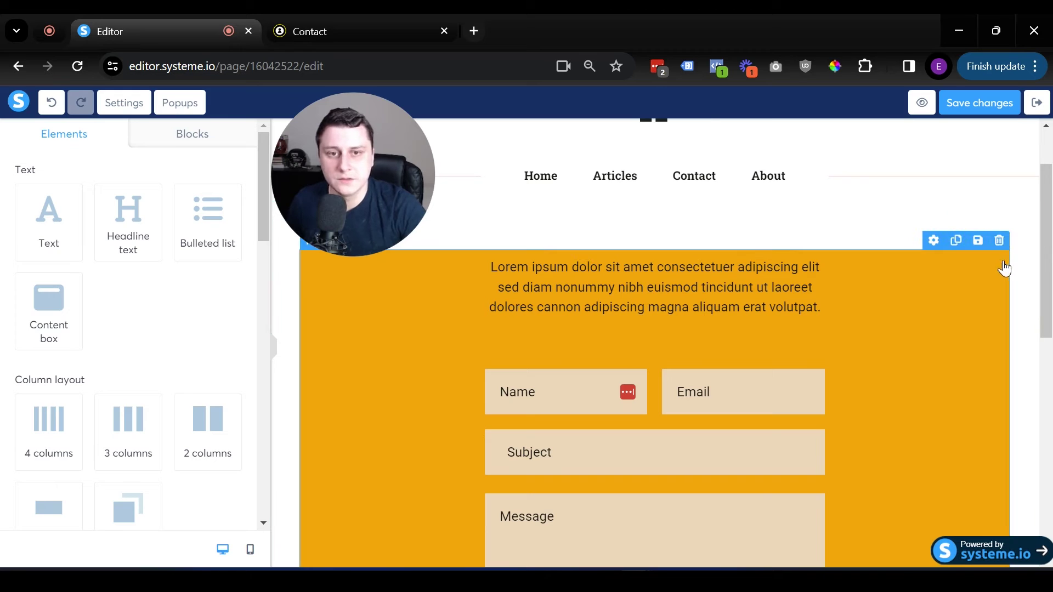
{"action": "left_click", "coordinate": [1000, 241]}
{"action": "key", "text": "Return"}
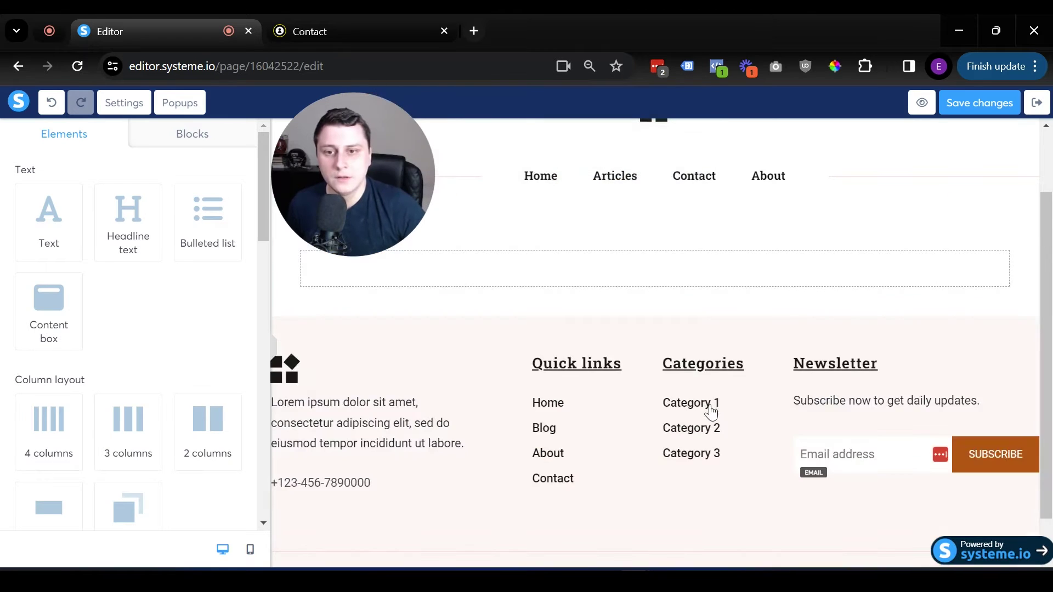
{"action": "scroll", "coordinate": [603, 384], "scroll_direction": "up", "scroll_amount": 2}
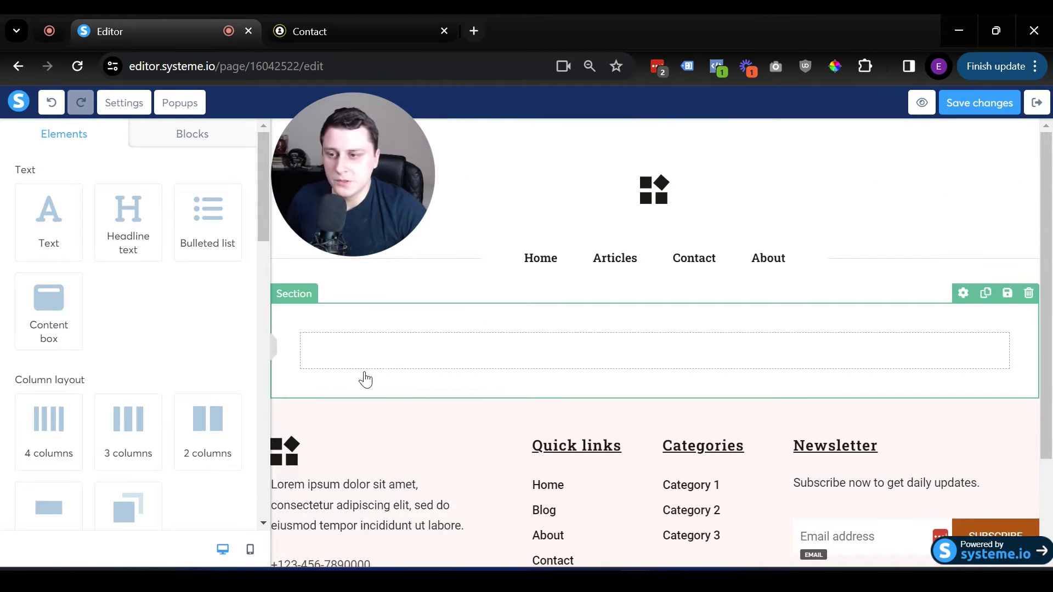
{"action": "scroll", "coordinate": [159, 370], "scroll_direction": "down", "scroll_amount": 5}
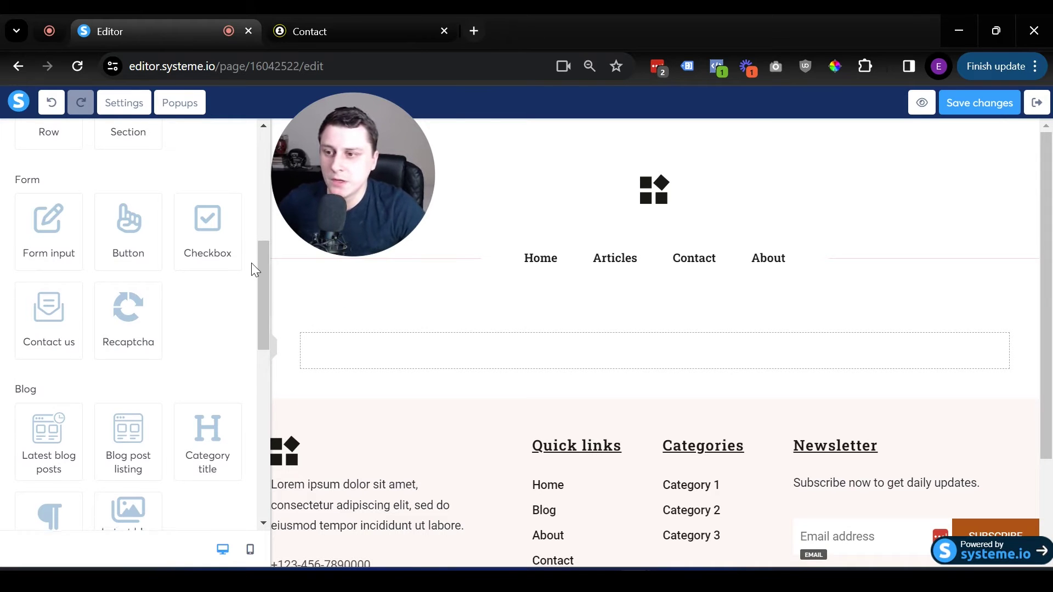
Step: Drop the Contact us form element (Name, Email, Subject, Message) into the empty section
{"action": "scroll", "coordinate": [230, 265], "scroll_direction": "up", "scroll_amount": 2}
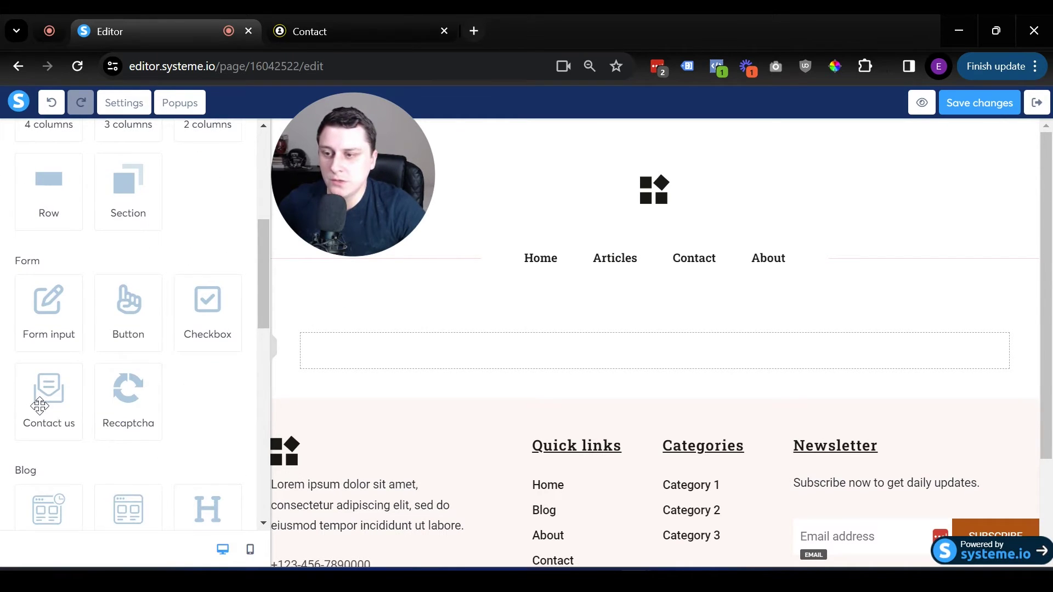
{"action": "left_click_drag", "start_coordinate": [39, 406], "coordinate": [581, 350]}
{"action": "scroll", "coordinate": [927, 324], "scroll_direction": "down", "scroll_amount": 1}
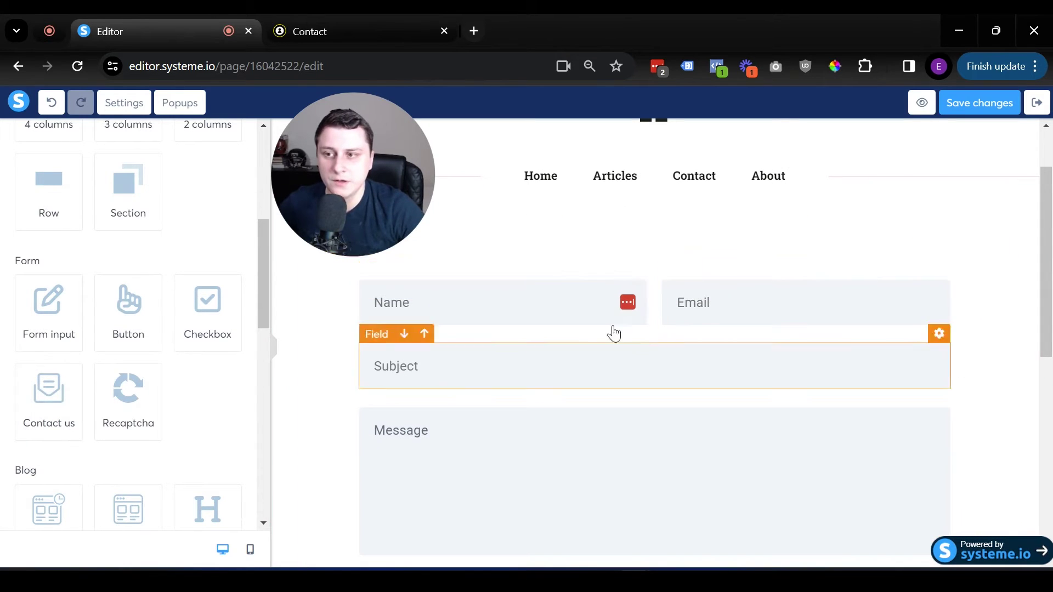
{"action": "scroll", "coordinate": [151, 341], "scroll_direction": "up", "scroll_amount": 6}
Step: Add a headline above the form reading 'Contact me here, and I'll make sure to reach out within the next 24 hours.'
{"action": "left_click_drag", "start_coordinate": [130, 226], "coordinate": [682, 274]}
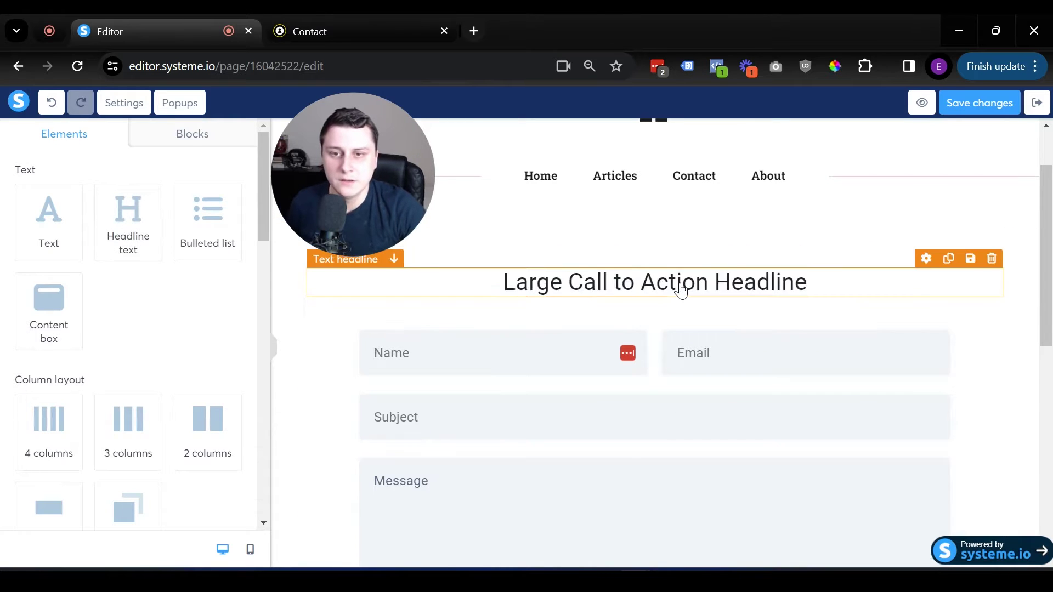
{"action": "triple_click", "coordinate": [681, 281]}
{"action": "type", "text": "Contact me here, and I'll make sure to reach out within the next 2"}
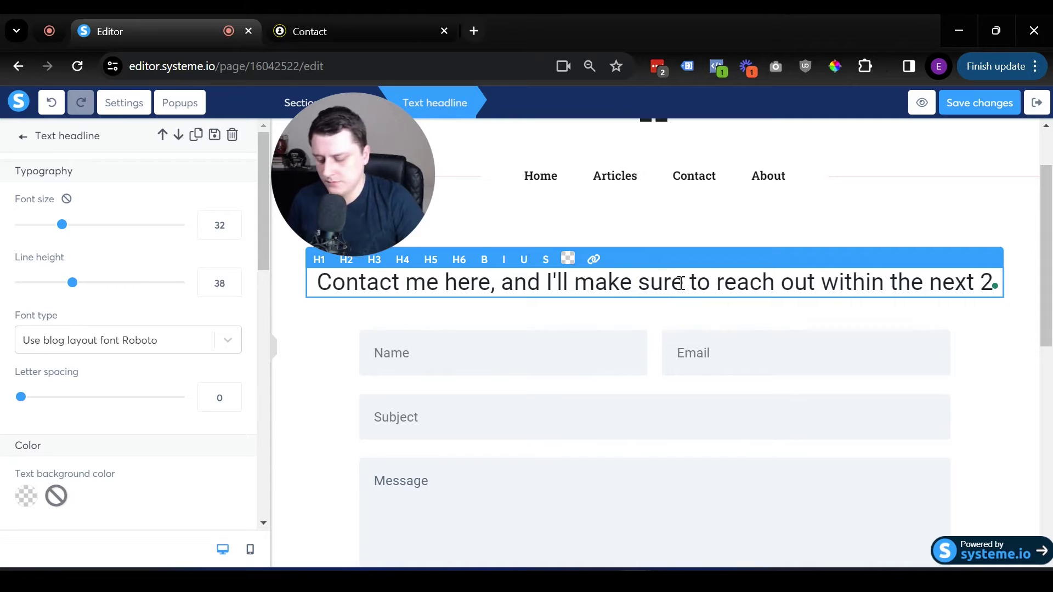
{"action": "type", "text": "4 hours."}
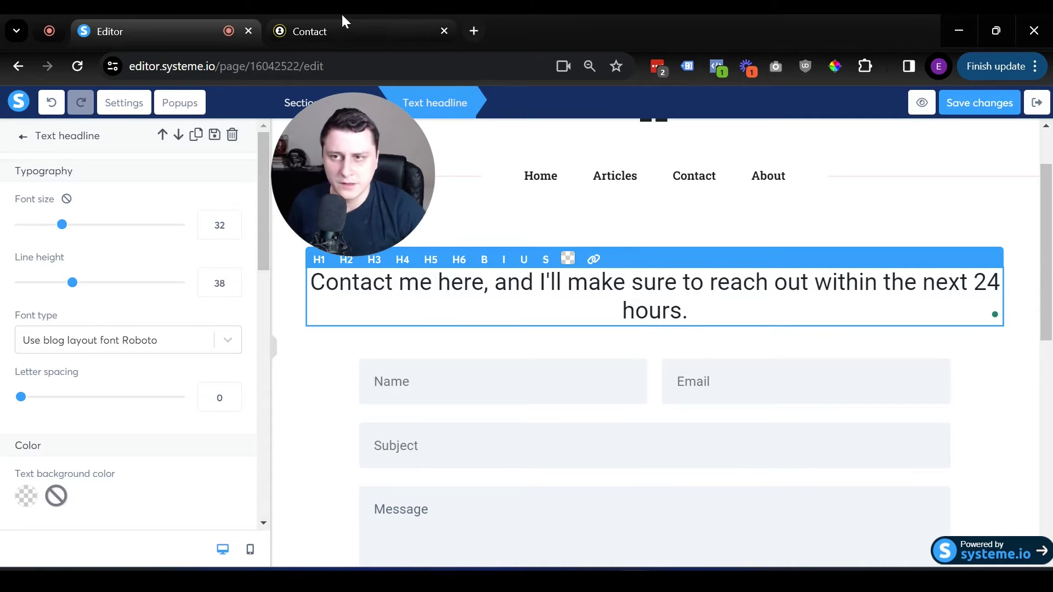
{"action": "left_click", "coordinate": [362, 22]}
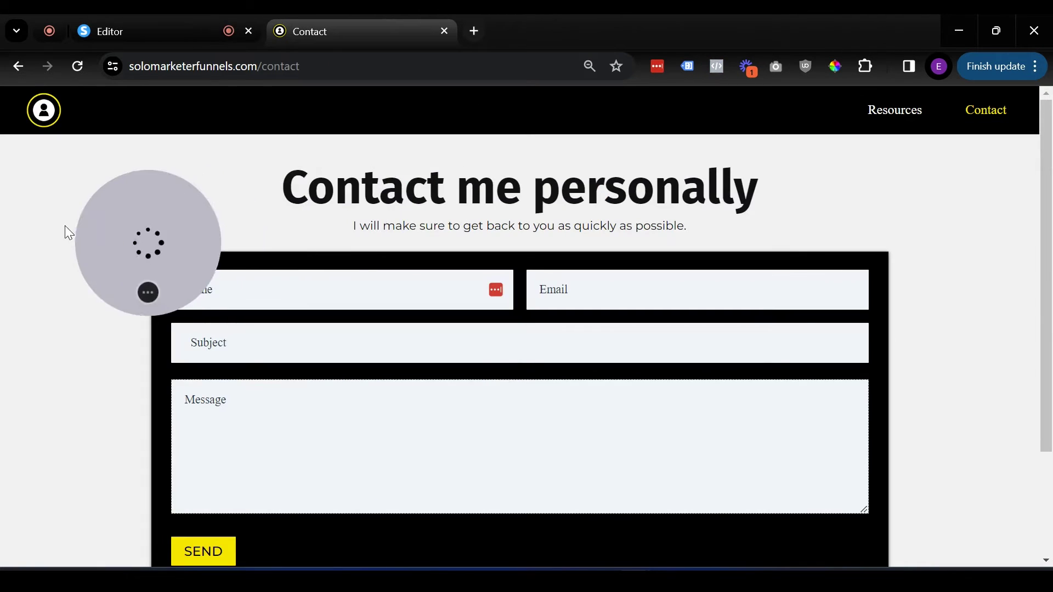
{"action": "left_click_drag", "start_coordinate": [435, 226], "coordinate": [799, 228]}
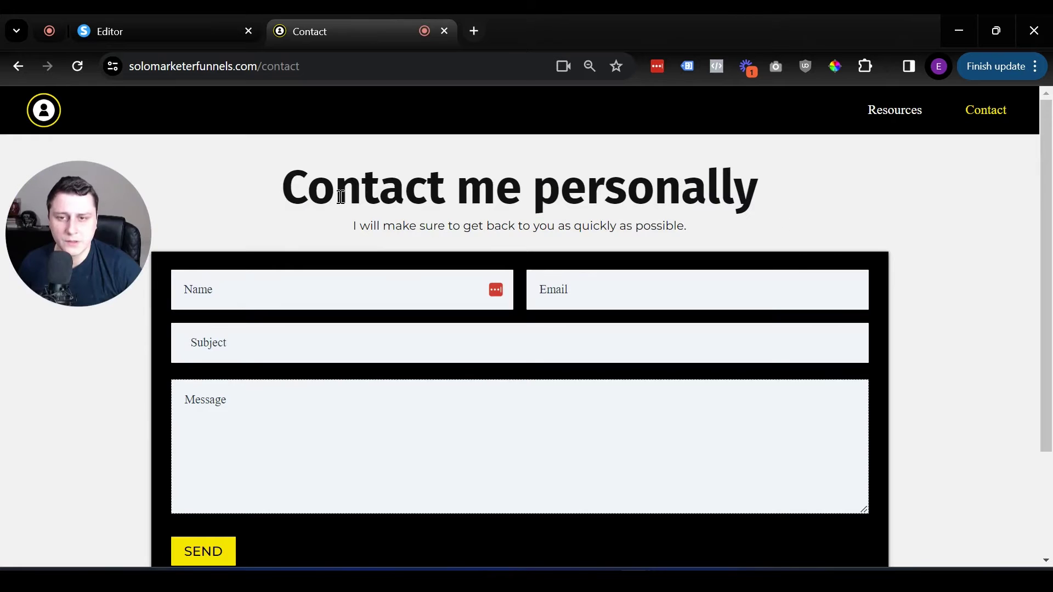
{"action": "left_click", "coordinate": [164, 28]}
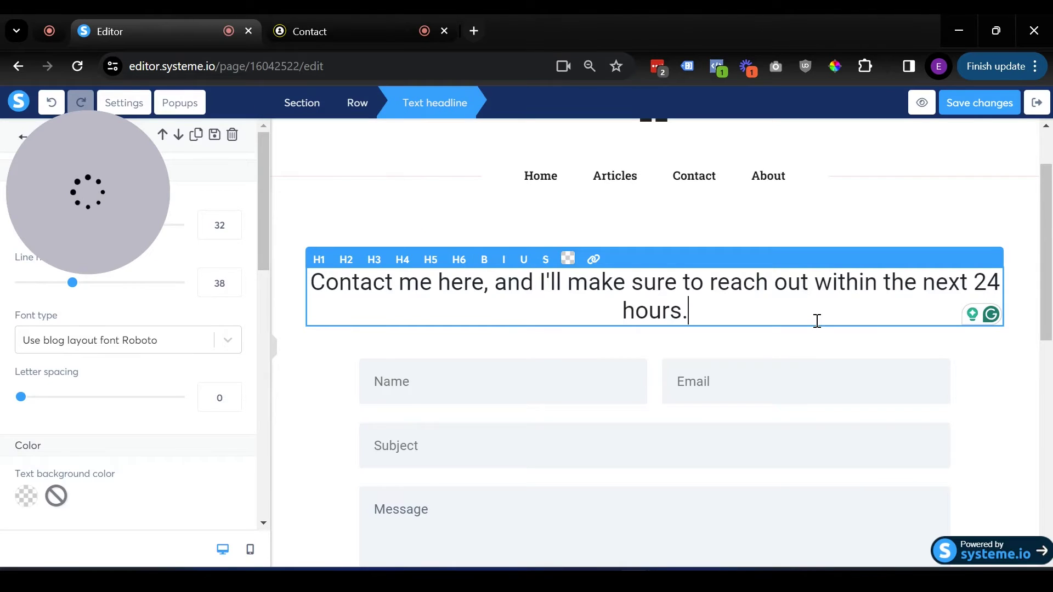
{"action": "left_click", "coordinate": [958, 391]}
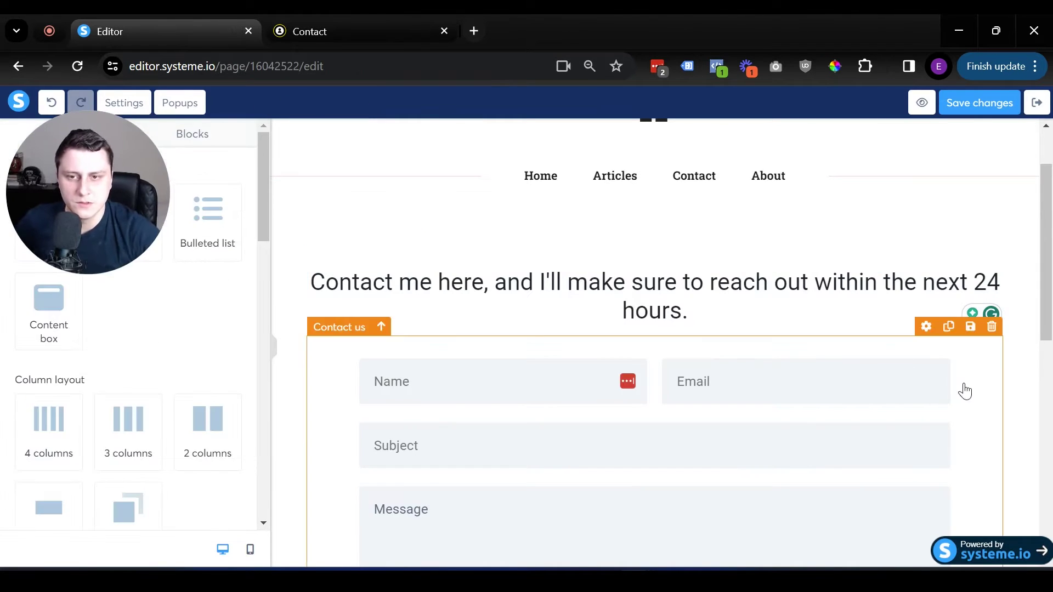
{"action": "scroll", "coordinate": [826, 364], "scroll_direction": "down", "scroll_amount": 10}
Step: Review the new headline and contact form, then save the Contact page changes
{"action": "scroll", "coordinate": [711, 322], "scroll_direction": "up", "scroll_amount": 6}
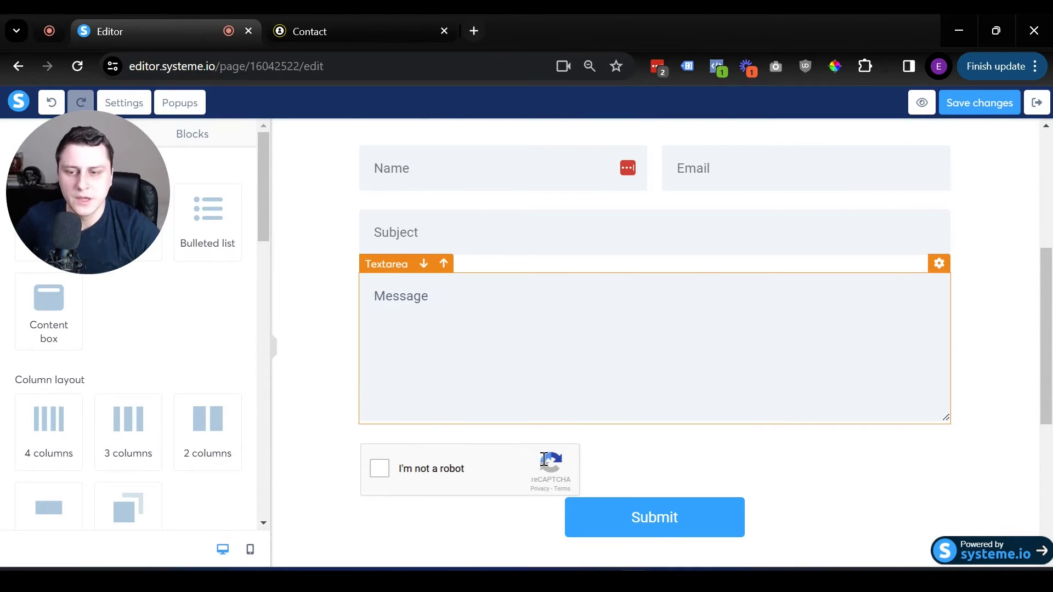
{"action": "scroll", "coordinate": [497, 483], "scroll_direction": "up", "scroll_amount": 3}
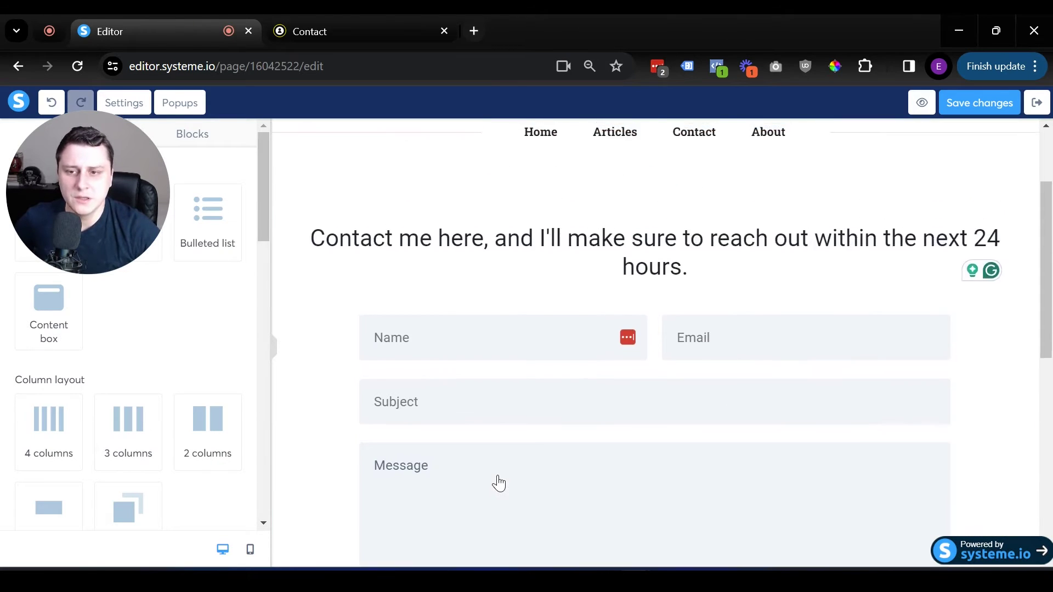
{"action": "scroll", "coordinate": [498, 484], "scroll_direction": "down", "scroll_amount": 5}
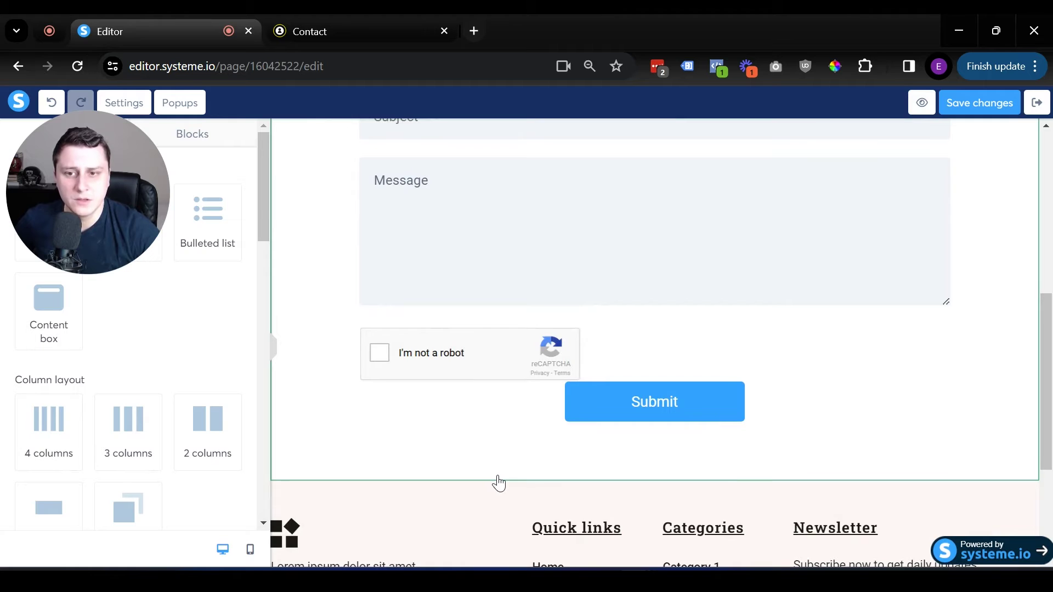
{"action": "scroll", "coordinate": [498, 483], "scroll_direction": "up", "scroll_amount": 7}
{"action": "scroll", "coordinate": [499, 475], "scroll_direction": "down", "scroll_amount": 8}
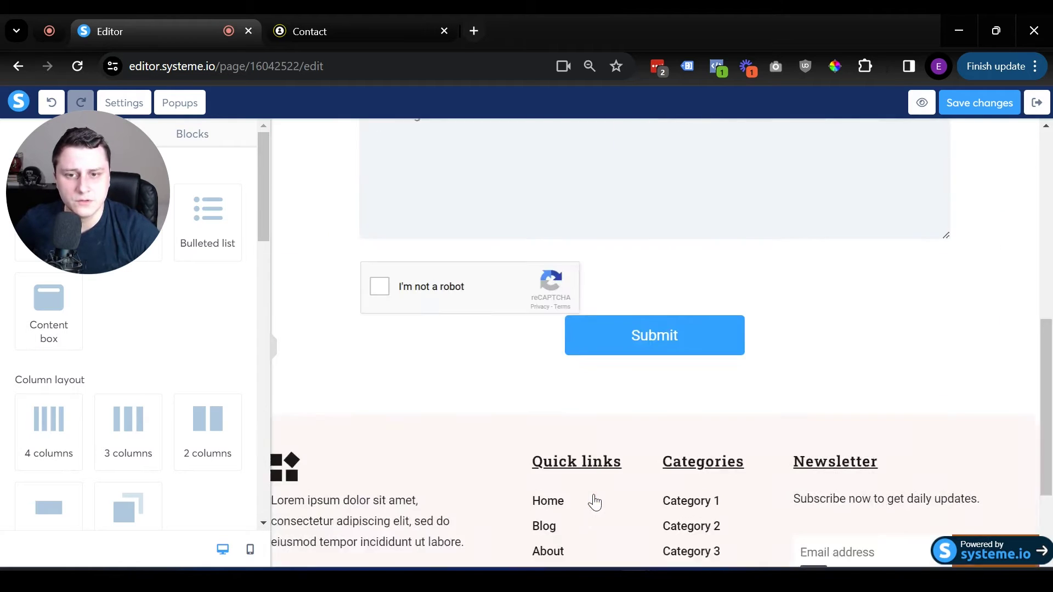
{"action": "scroll", "coordinate": [849, 460], "scroll_direction": "up", "scroll_amount": 10}
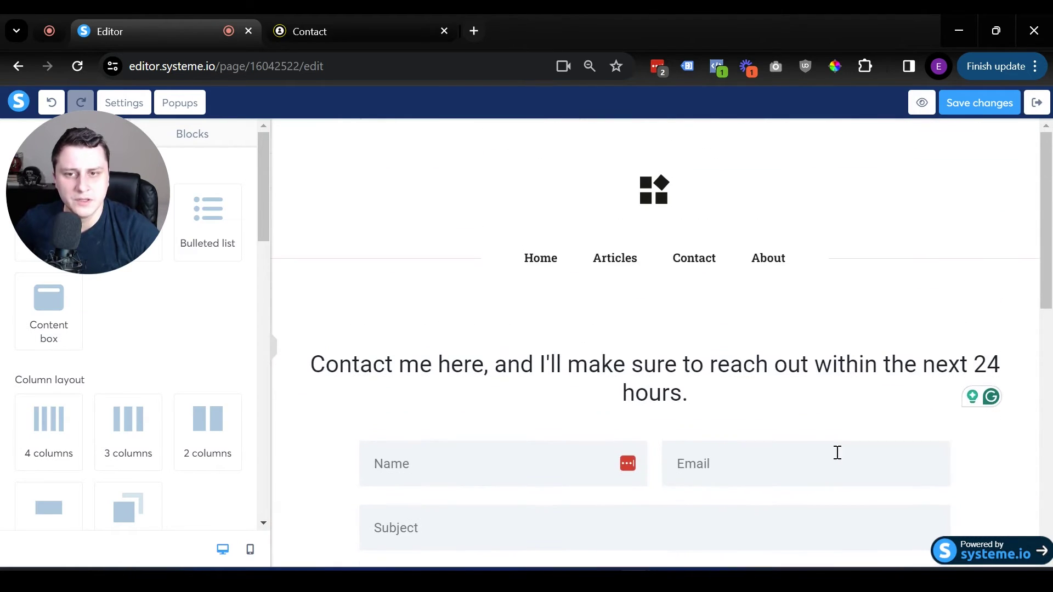
{"action": "scroll", "coordinate": [640, 146], "scroll_direction": "down", "scroll_amount": 4}
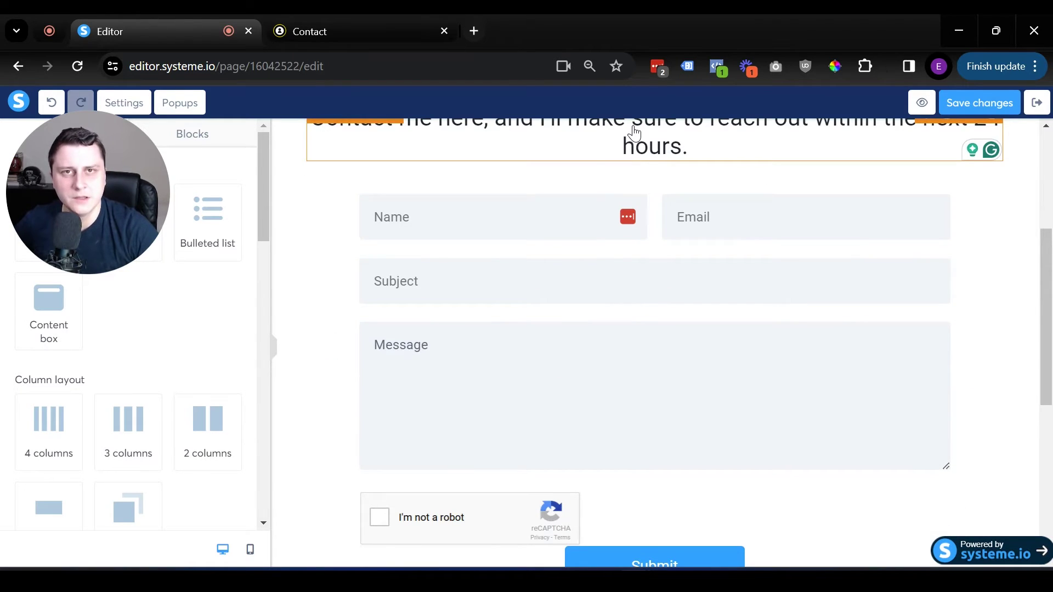
{"action": "scroll", "coordinate": [634, 132], "scroll_direction": "up", "scroll_amount": 4}
{"action": "scroll", "coordinate": [633, 133], "scroll_direction": "down", "scroll_amount": 5}
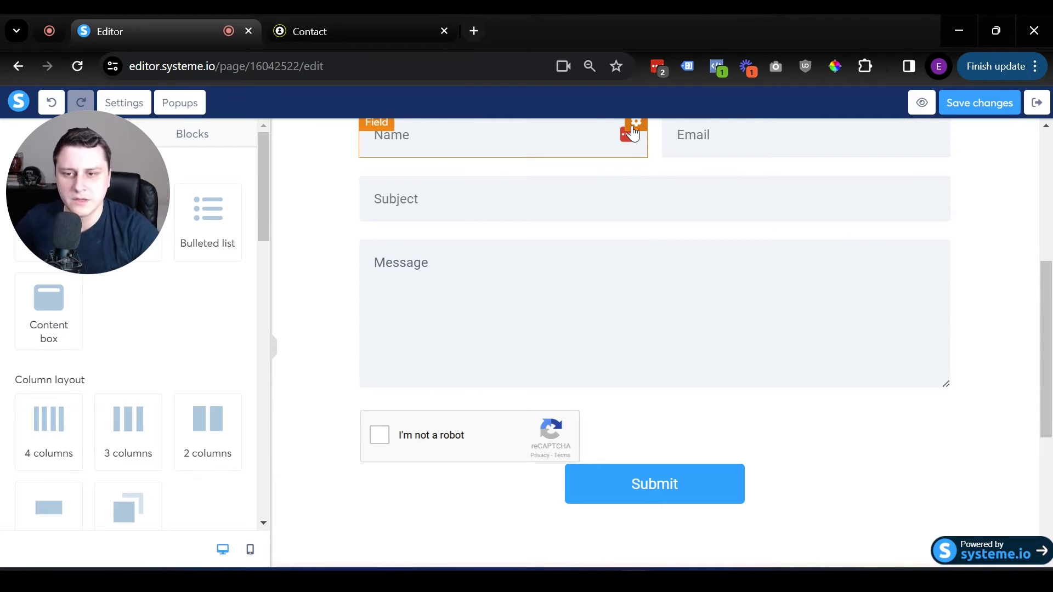
{"action": "scroll", "coordinate": [971, 179], "scroll_direction": "up", "scroll_amount": 5}
{"action": "left_click", "coordinate": [993, 103]}
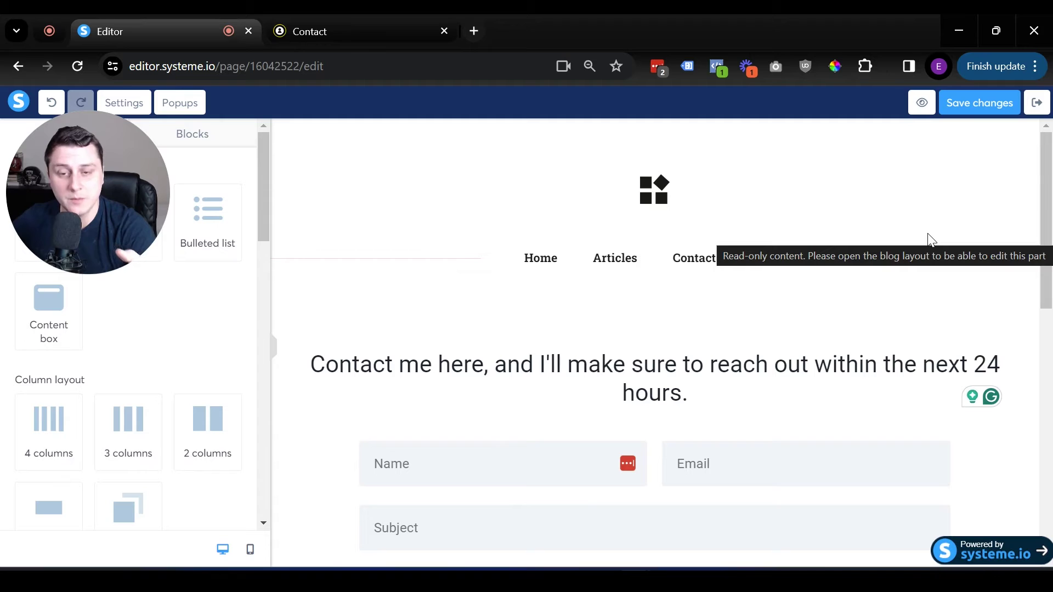
Step: Exit the editor to the blog's Pages list and open account Settings from the avatar menu
{"action": "left_click", "coordinate": [1037, 102]}
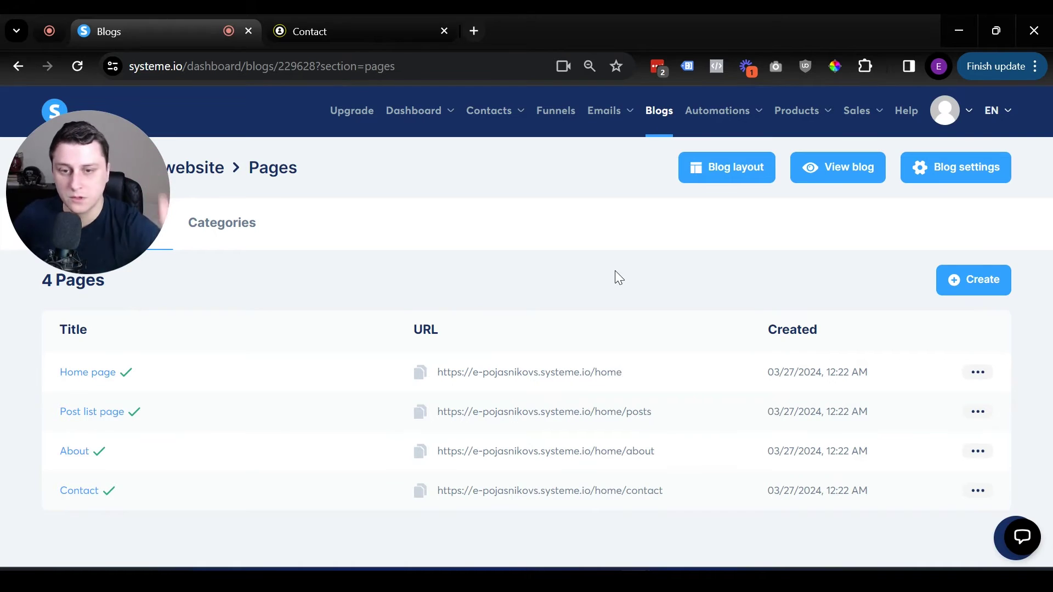
{"action": "left_click", "coordinate": [945, 111]}
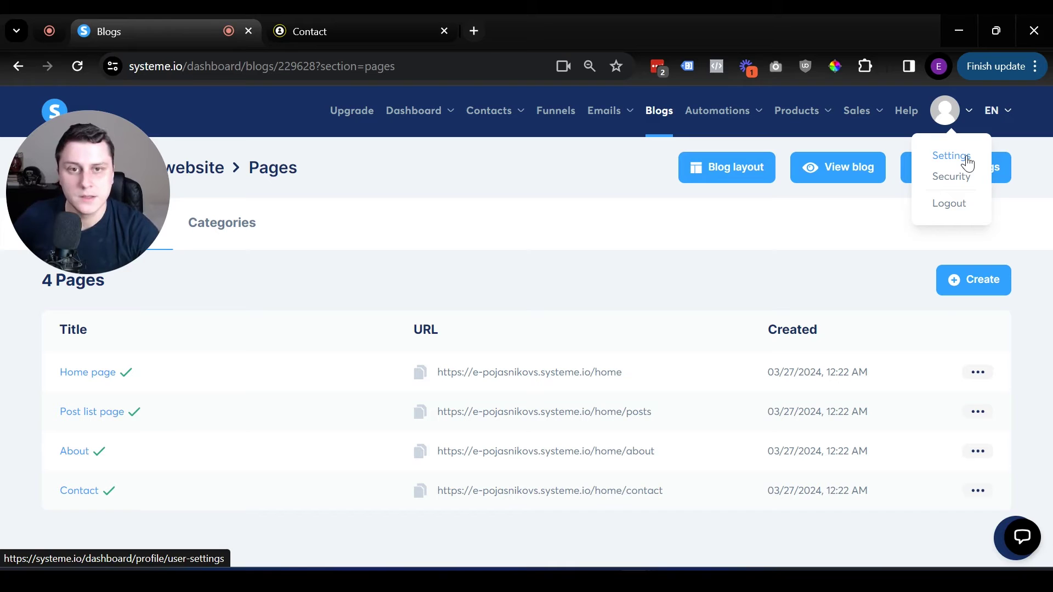
{"action": "left_click", "coordinate": [968, 164]}
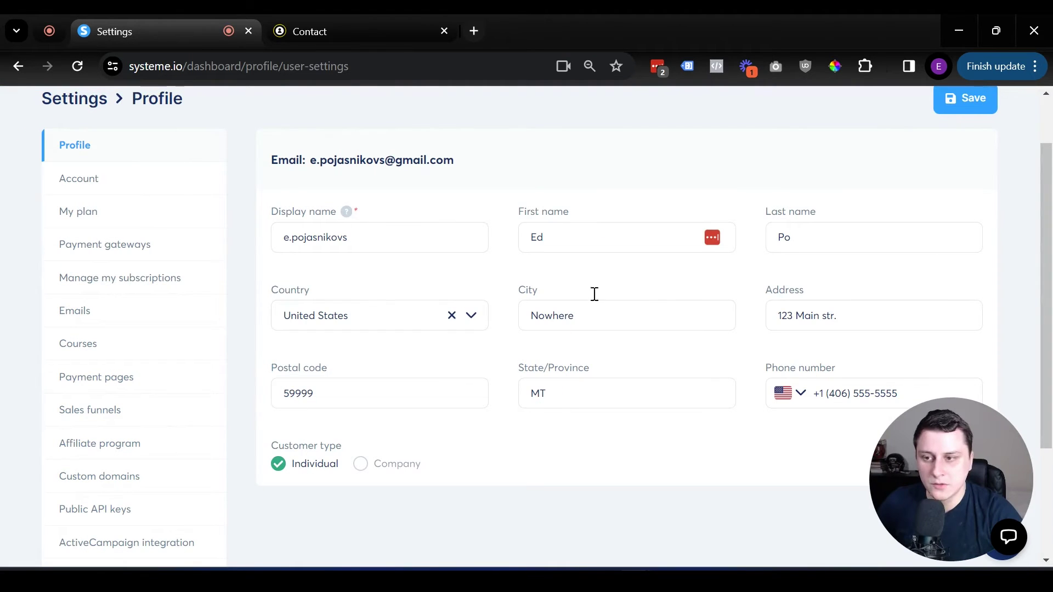
Step: Open Custom domains and bring up the domain's Settings dialog
{"action": "left_click", "coordinate": [136, 479]}
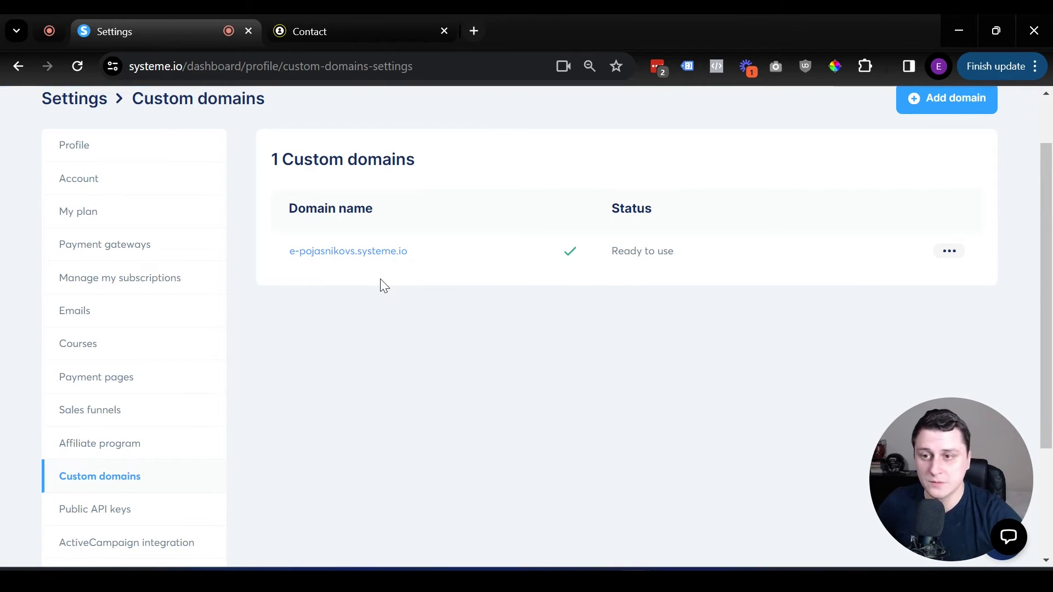
{"action": "left_click", "coordinate": [949, 253]}
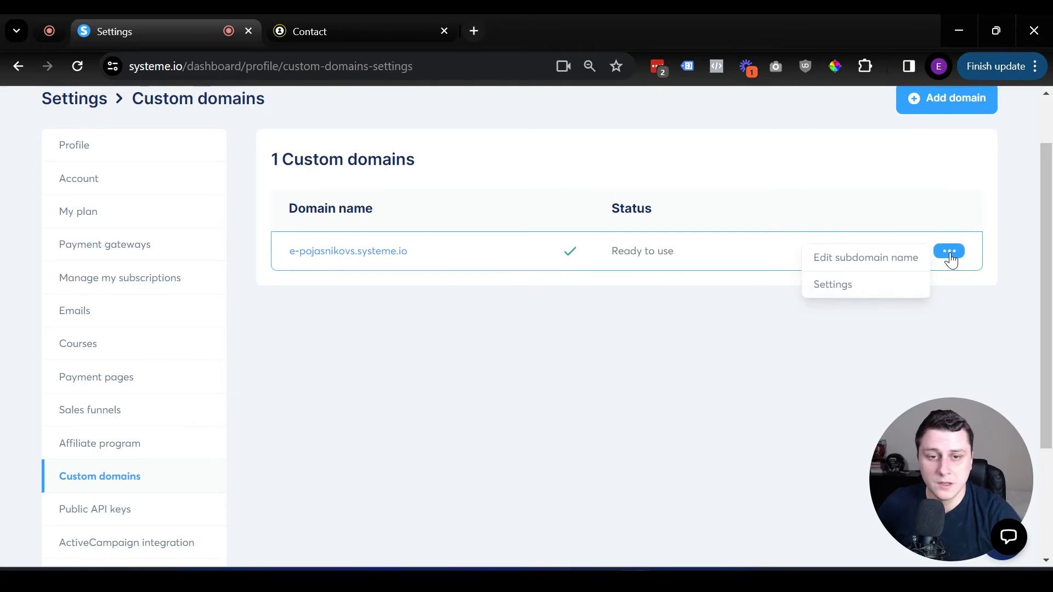
{"action": "left_click", "coordinate": [866, 290]}
Step: Check the Contact us form submissions e-mail address and save the domain settings
{"action": "scroll", "coordinate": [529, 277], "scroll_direction": "down", "scroll_amount": 3}
{"action": "triple_click", "coordinate": [473, 311]}
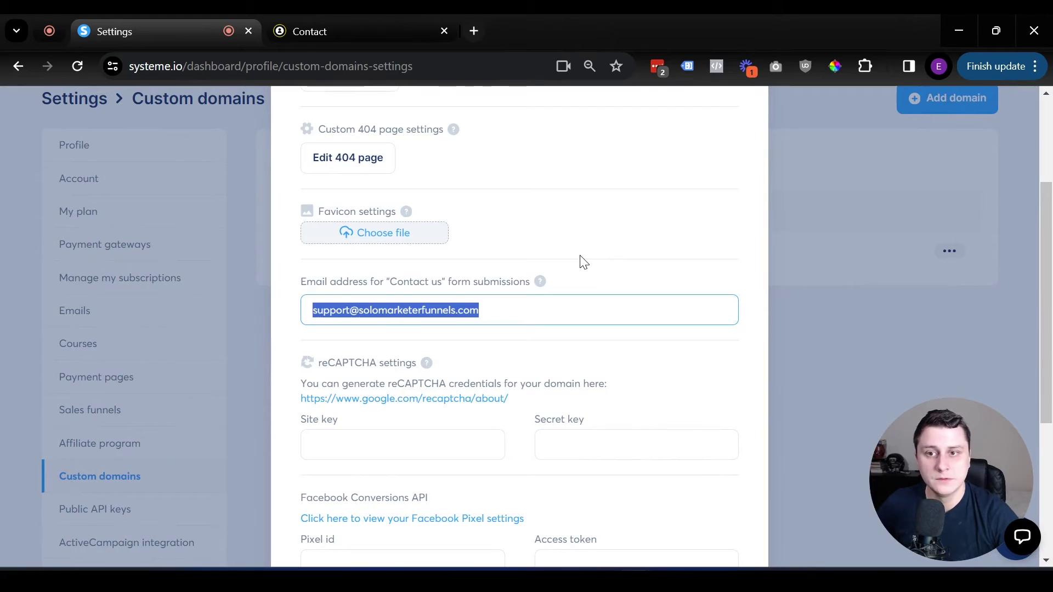
{"action": "triple_click", "coordinate": [464, 310]}
{"action": "left_click_drag", "start_coordinate": [320, 282], "coordinate": [471, 282]}
{"action": "left_click", "coordinate": [462, 278]}
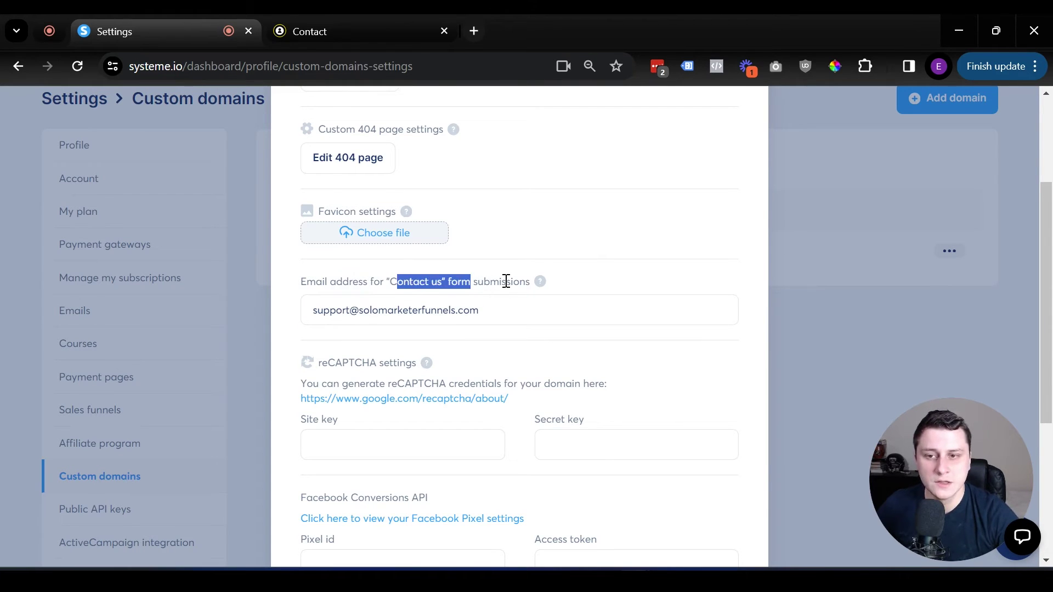
{"action": "left_click", "coordinate": [507, 282]}
{"action": "left_click", "coordinate": [530, 312]}
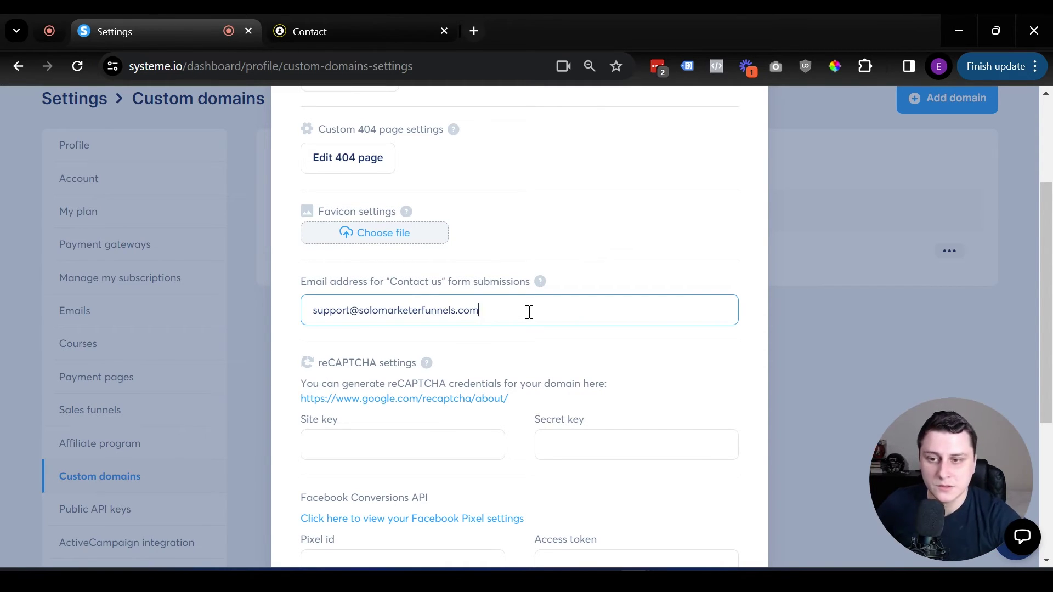
{"action": "scroll", "coordinate": [529, 310], "scroll_direction": "down", "scroll_amount": 5}
{"action": "left_click", "coordinate": [520, 500]}
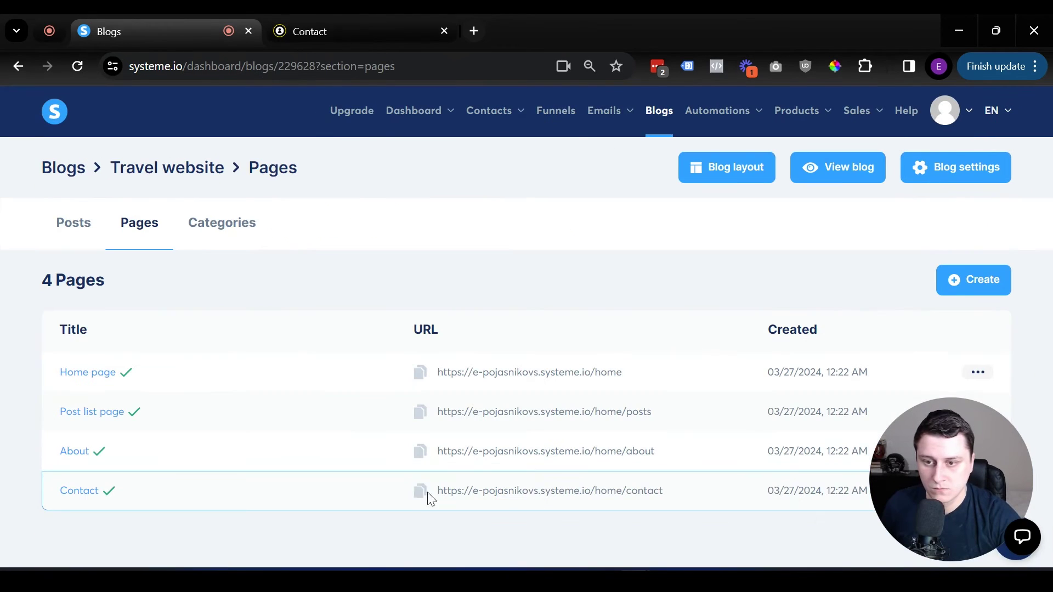
Step: Copy the Contact page URL and load the live page in a new browser tab
{"action": "left_click", "coordinate": [420, 489]}
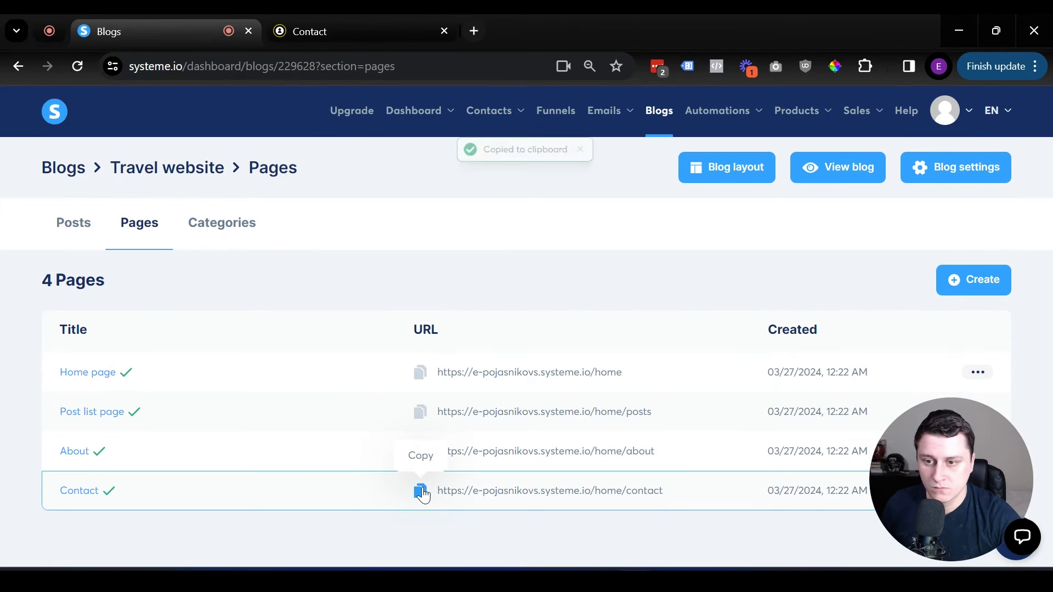
{"action": "left_click", "coordinate": [466, 29]}
{"action": "key", "text": "ctrl+v"}
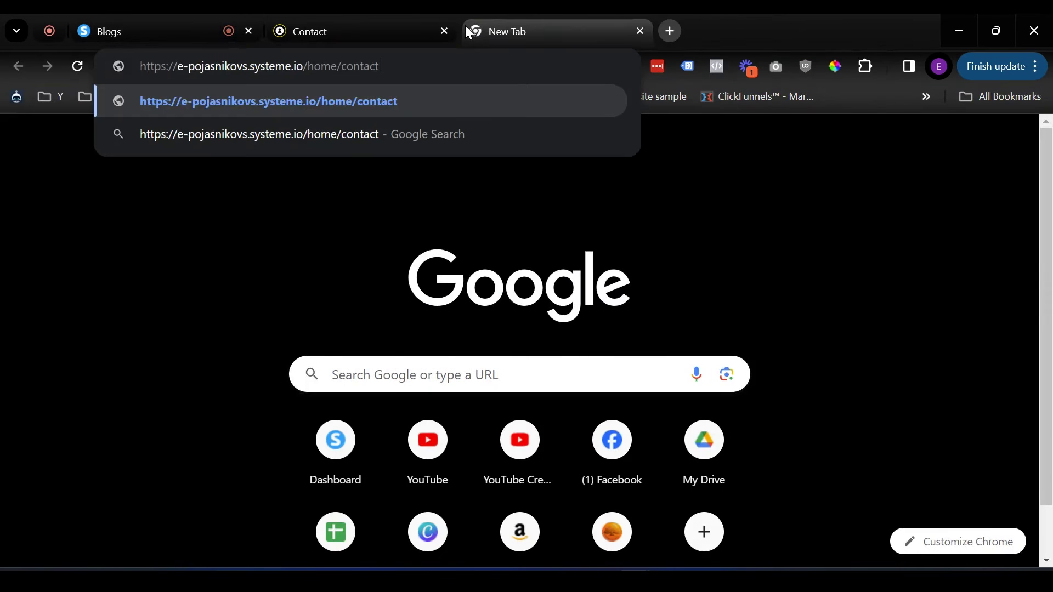
{"action": "key", "text": "Return"}
{"action": "scroll", "coordinate": [654, 322], "scroll_direction": "down", "scroll_amount": 6}
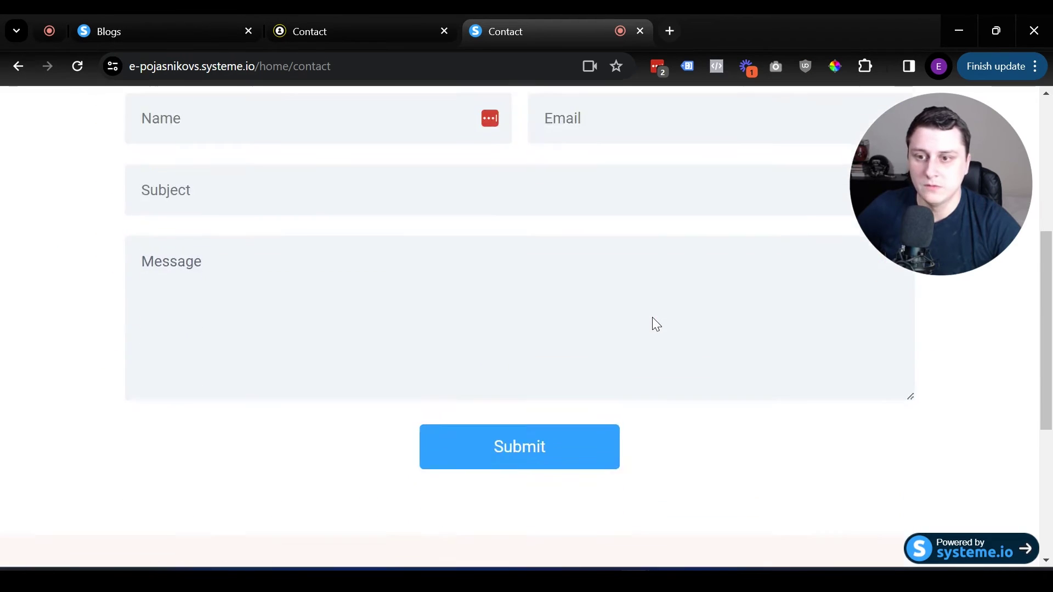
{"action": "scroll", "coordinate": [653, 322], "scroll_direction": "up", "scroll_amount": 6}
{"action": "scroll", "coordinate": [263, 333], "scroll_direction": "down", "scroll_amount": 2}
Step: Fill the live form with a sender name, e-mail address, subject 'Test' and a test message
{"action": "left_click", "coordinate": [278, 354]}
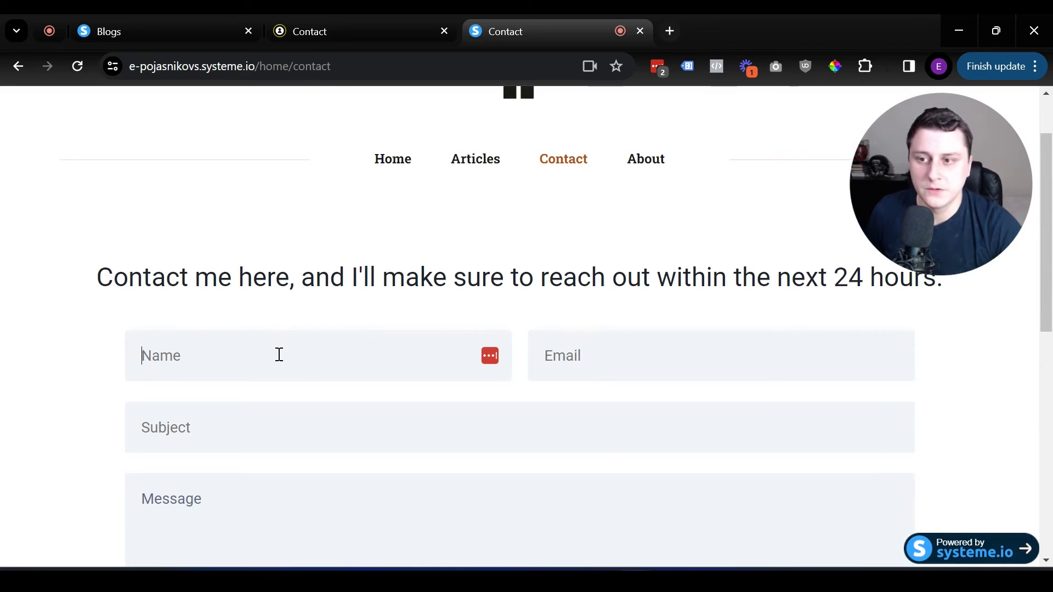
{"action": "type", "text": "Edgars"}
{"action": "left_click", "coordinate": [656, 355]}
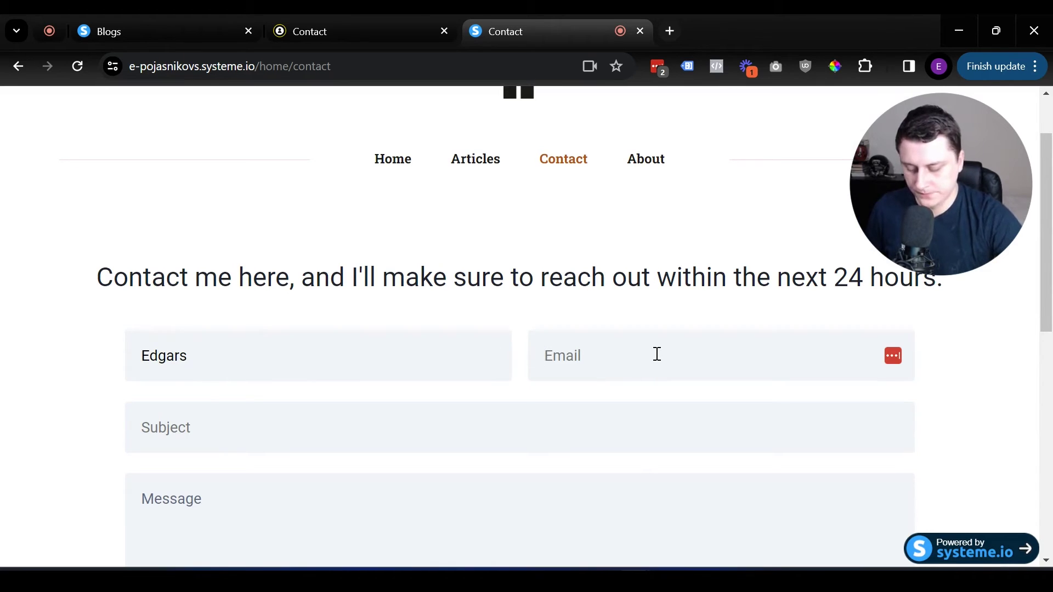
{"action": "key", "text": "Tab"}
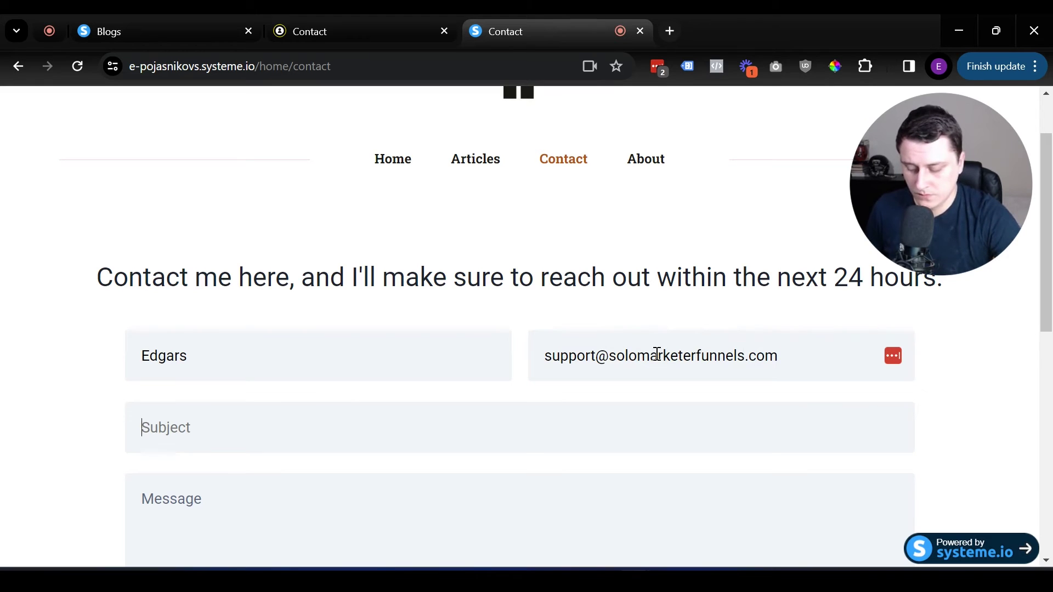
{"action": "type", "text": "Test"}
{"action": "key", "text": "Tab"}
{"action": "type", "text": "This "}
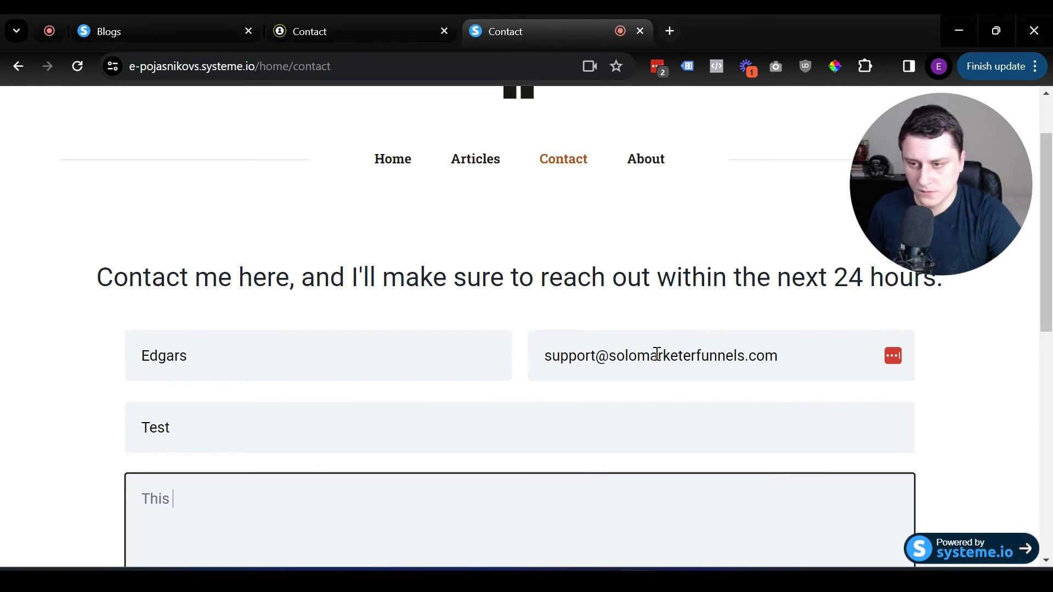
{"action": "type", "text": "is just a te"}
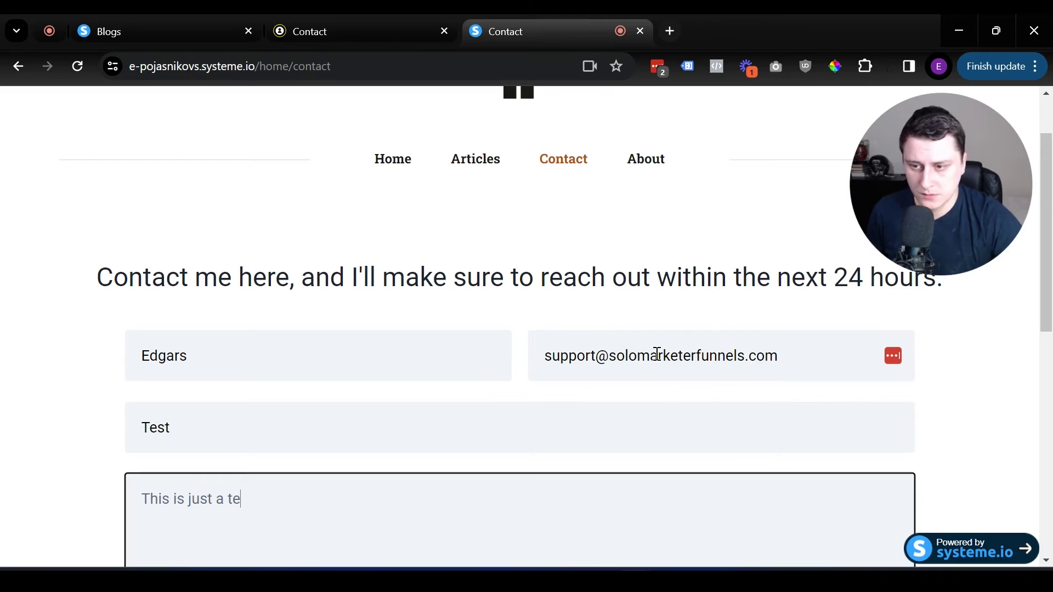
{"action": "scroll", "coordinate": [787, 320], "scroll_direction": "down", "scroll_amount": 3}
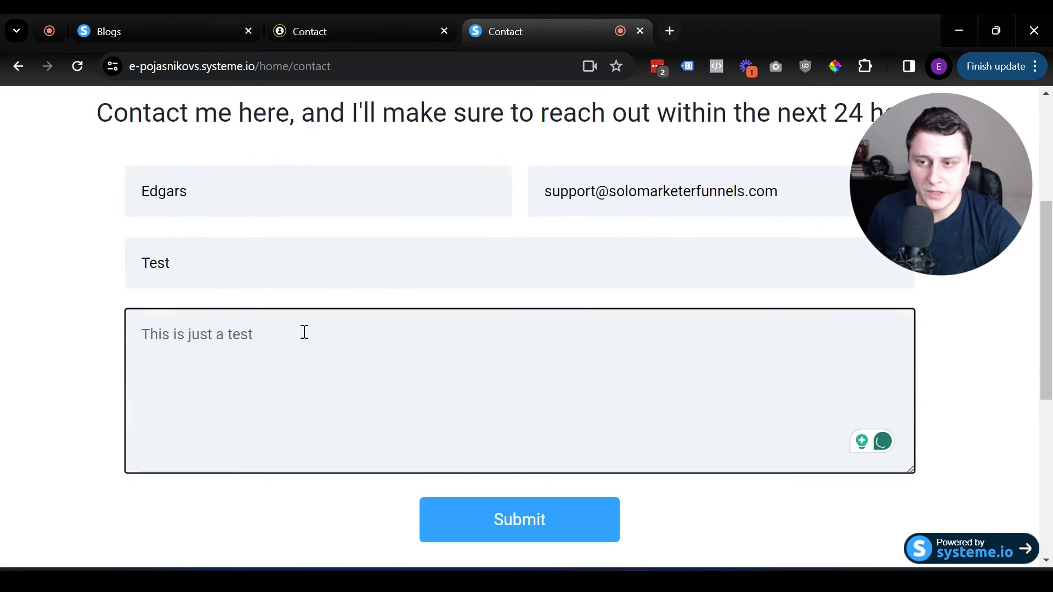
{"action": "triple_click", "coordinate": [218, 341]}
{"action": "left_click", "coordinate": [209, 337]}
{"action": "triple_click", "coordinate": [261, 328]}
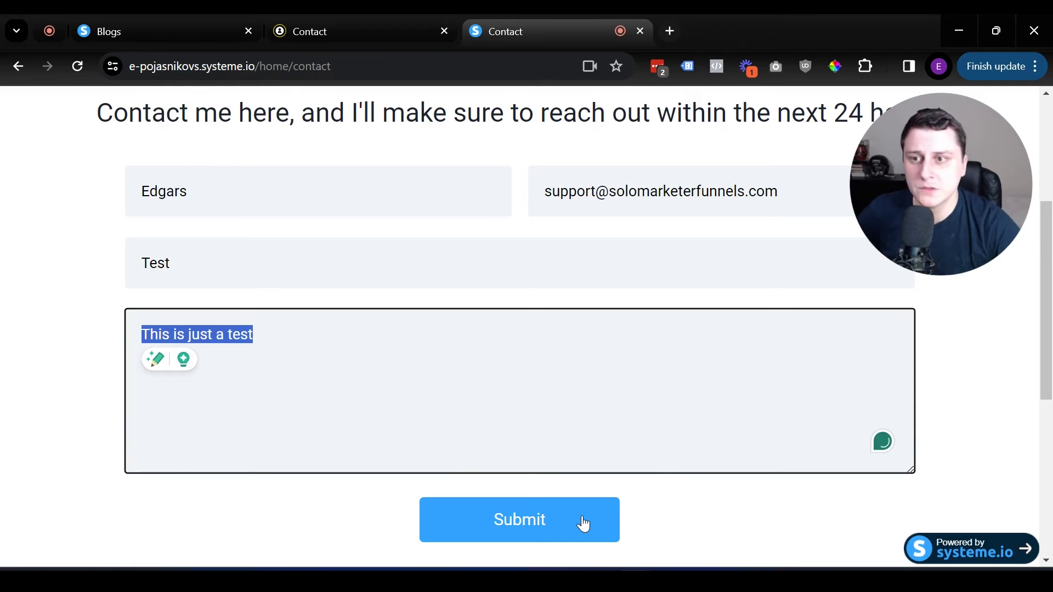
Step: Submit the test message and confirm the thank-you confirmation appears
{"action": "left_click", "coordinate": [556, 524]}
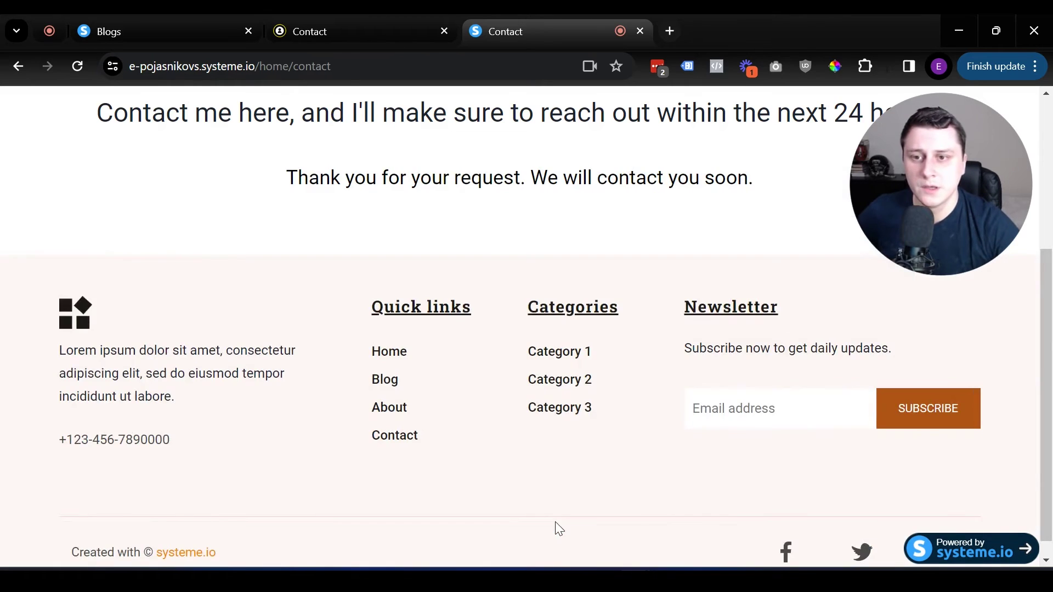
{"action": "scroll", "coordinate": [558, 527], "scroll_direction": "up", "scroll_amount": 2}
{"action": "triple_click", "coordinate": [440, 425]}
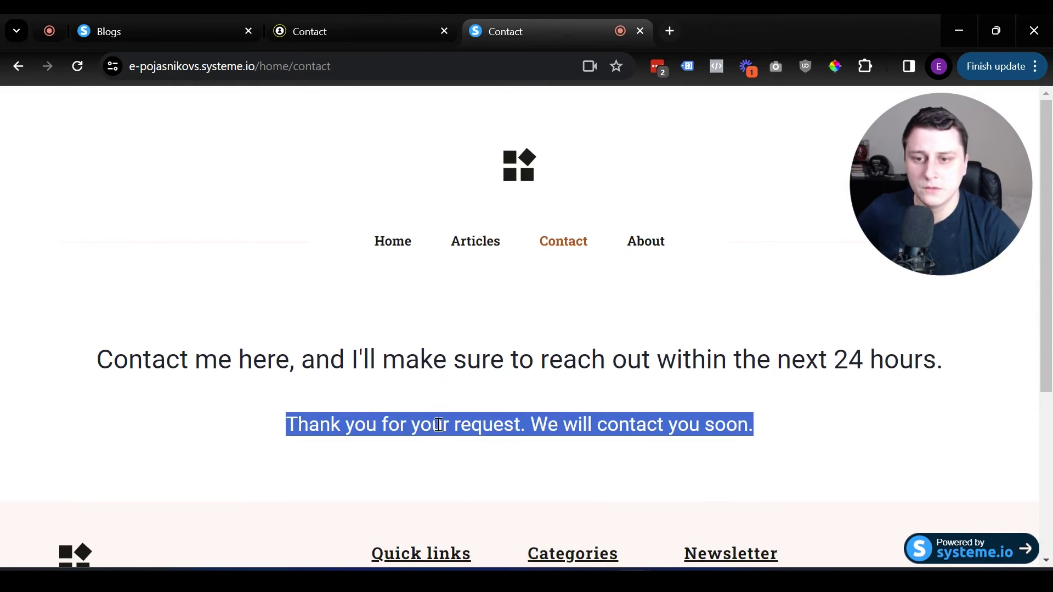
{"action": "left_click", "coordinate": [686, 425]}
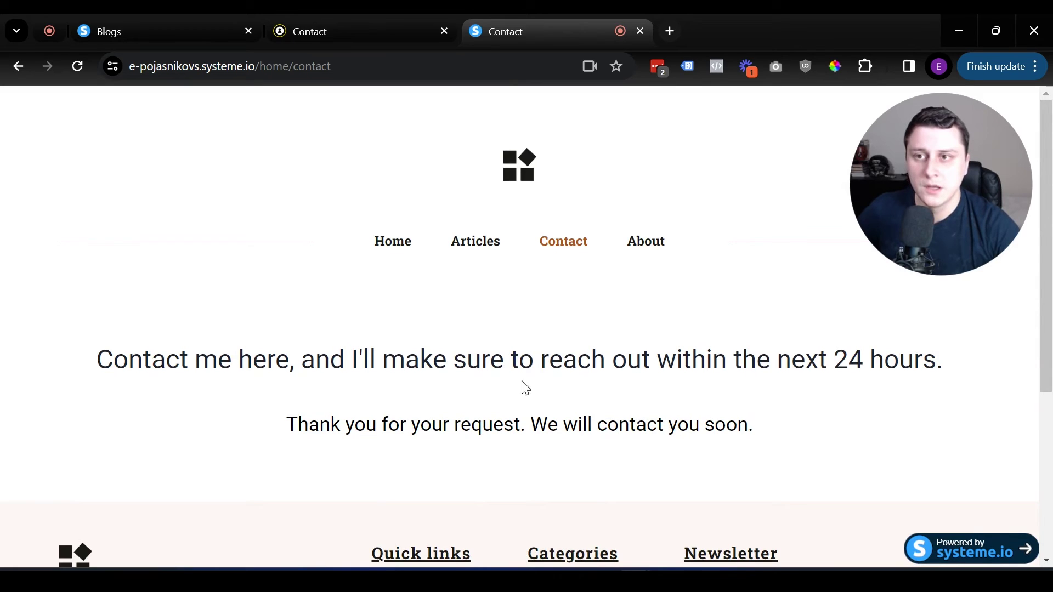
{"action": "triple_click", "coordinate": [384, 424]}
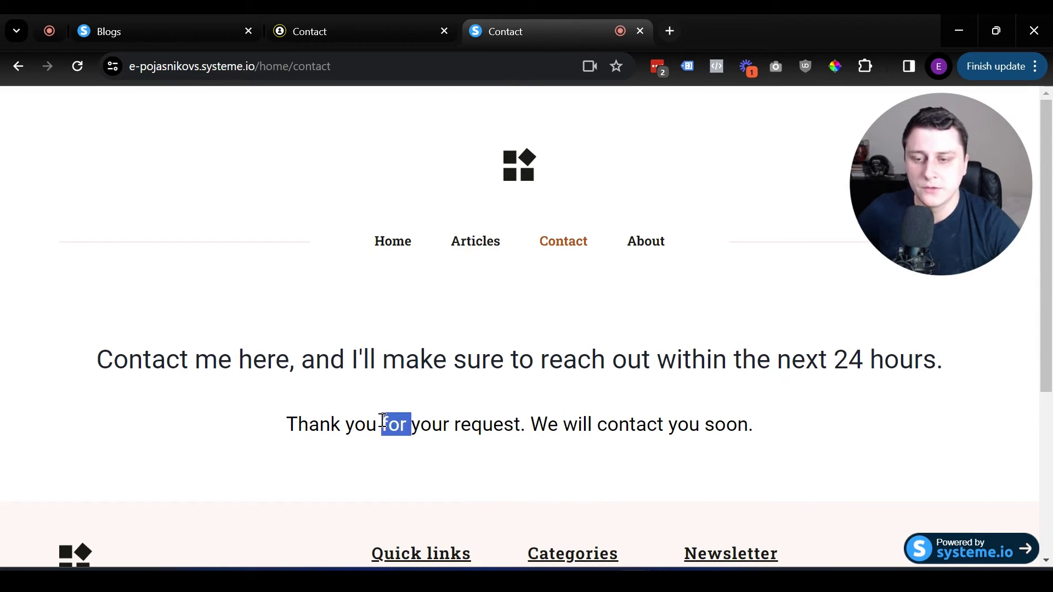
{"action": "left_click", "coordinate": [101, 14]}
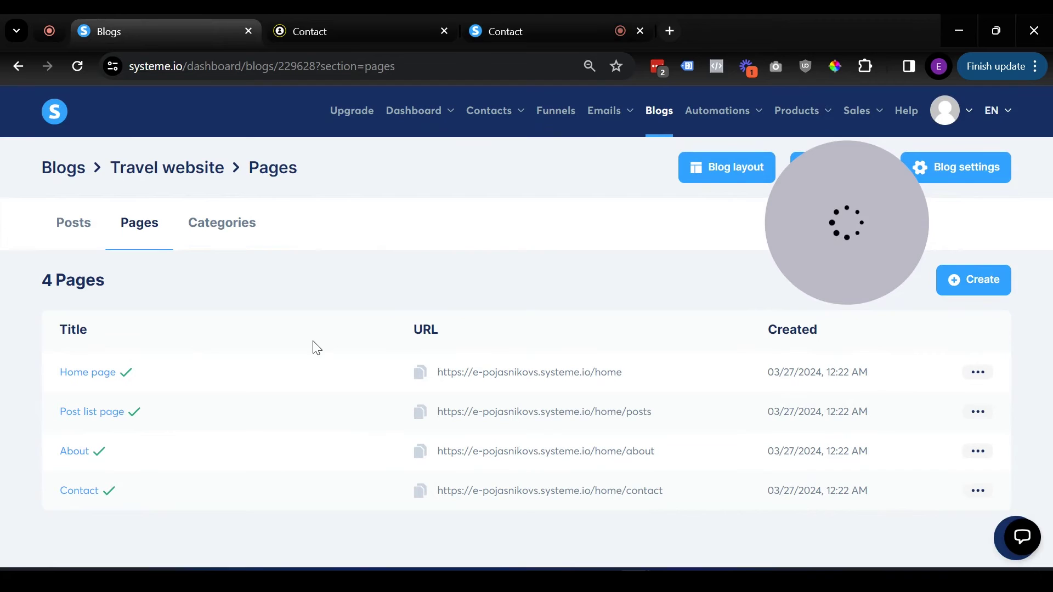
Step: Open the Contact page in the editor and inspect the contact form's after-submission message
{"action": "left_click", "coordinate": [79, 497]}
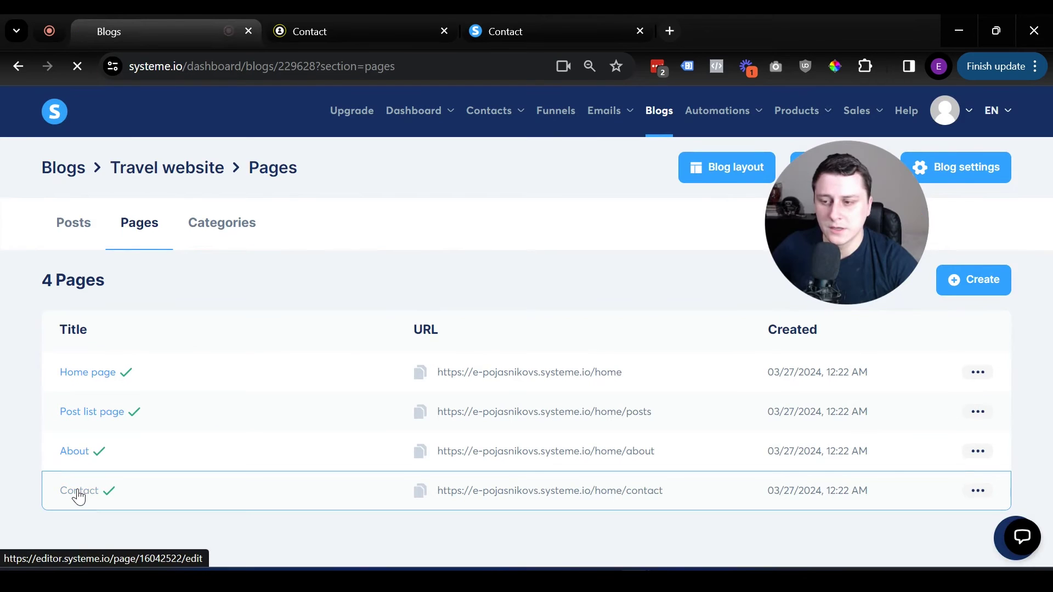
{"action": "left_click", "coordinate": [535, 16]}
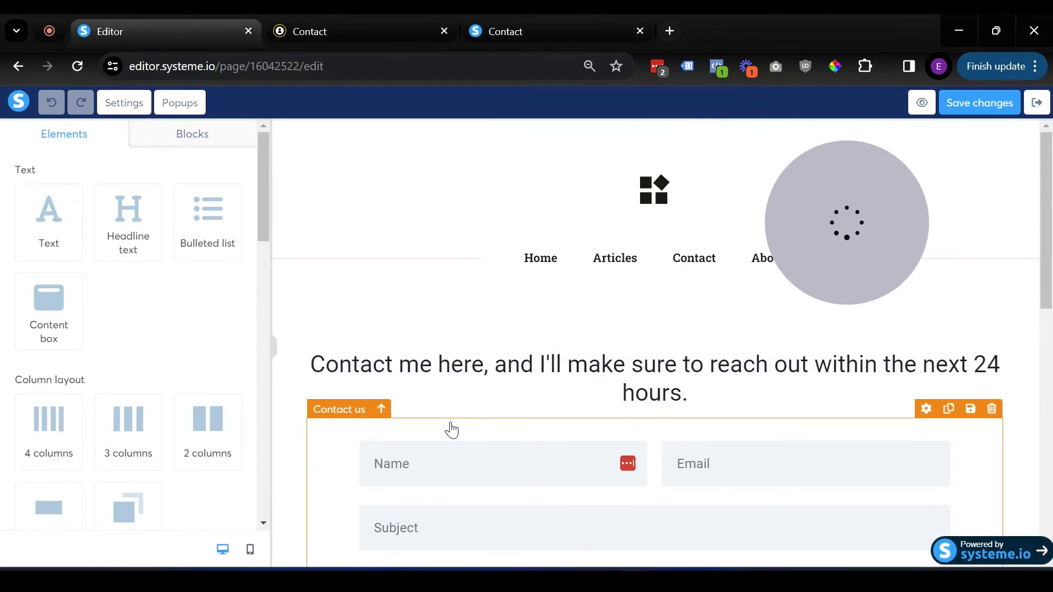
{"action": "left_click", "coordinate": [452, 431]}
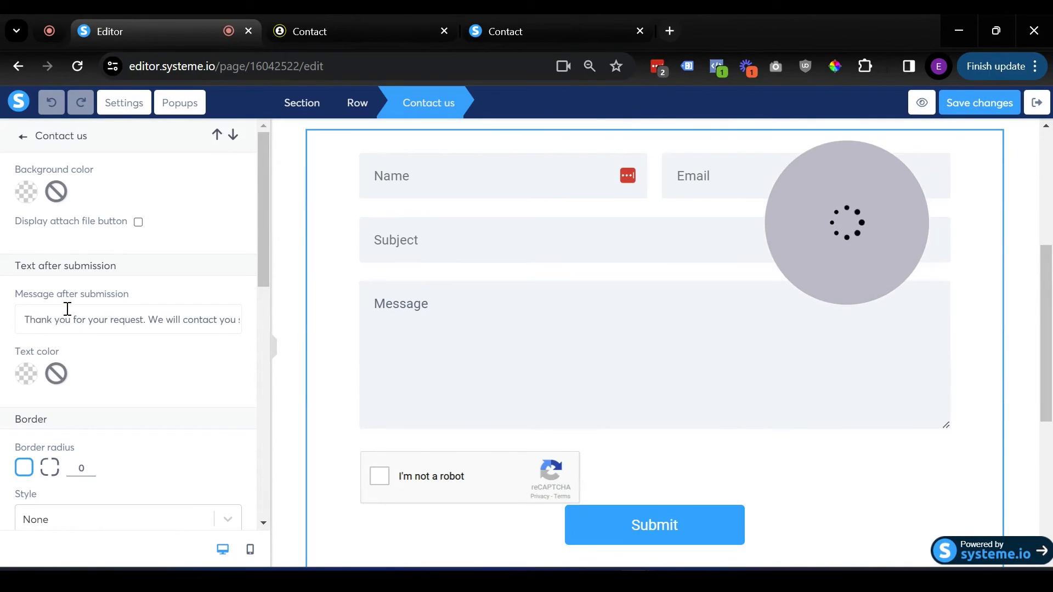
{"action": "triple_click", "coordinate": [80, 328]}
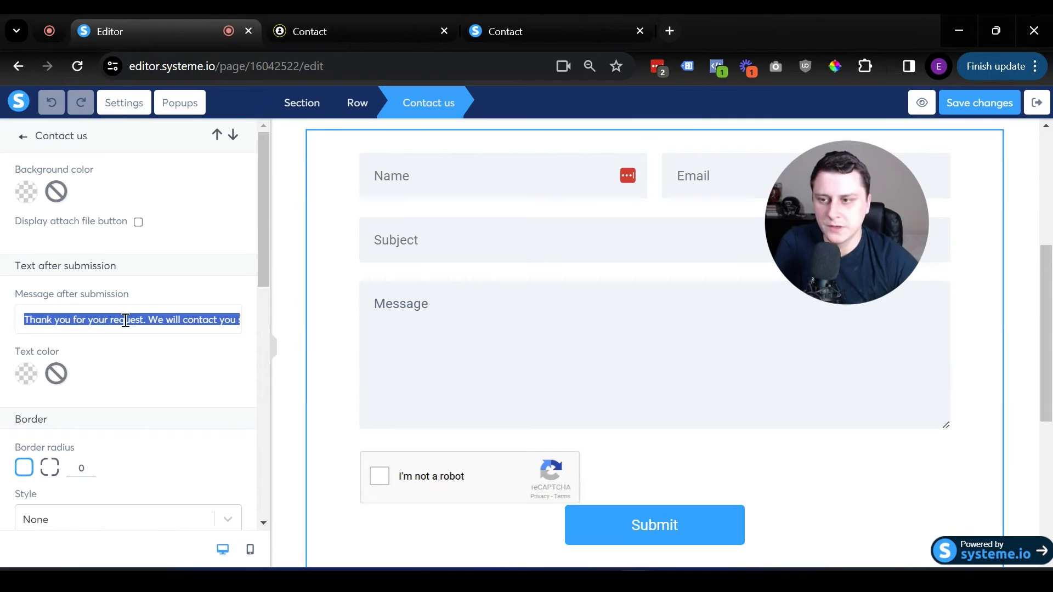
{"action": "left_click", "coordinate": [176, 320]}
{"action": "double_click", "coordinate": [177, 321]}
{"action": "left_click_drag", "start_coordinate": [204, 312], "coordinate": [230, 315]}
{"action": "left_click", "coordinate": [148, 399]}
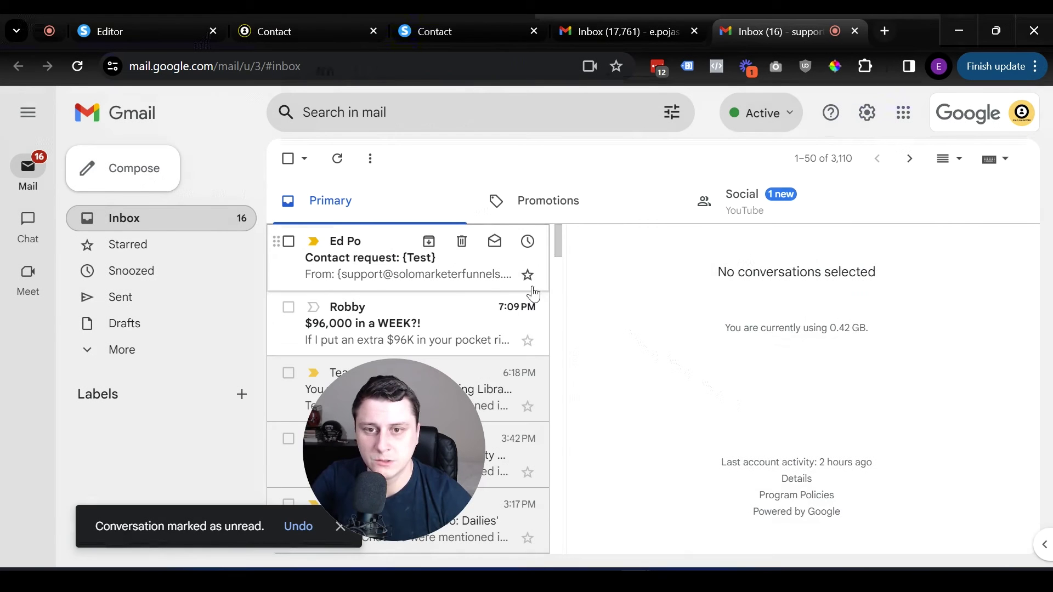
Step: Open the Contact request: {Test} email and check the submitted name and 'This is just a test' message
{"action": "left_click", "coordinate": [393, 277]}
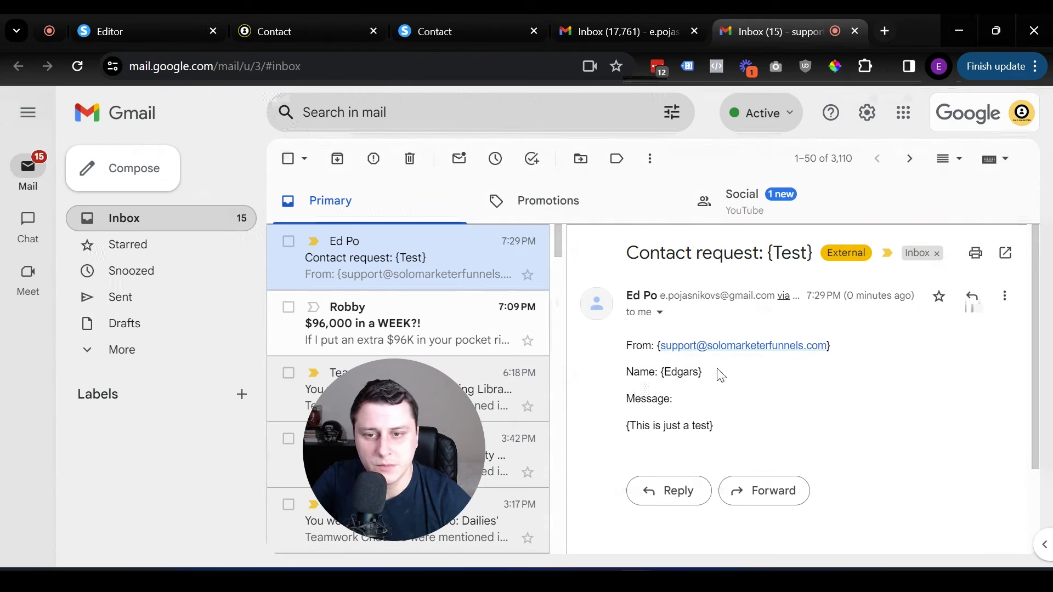
{"action": "left_click_drag", "start_coordinate": [719, 371], "coordinate": [649, 373]}
{"action": "left_click", "coordinate": [732, 420]}
{"action": "left_click_drag", "start_coordinate": [611, 425], "coordinate": [765, 426]}
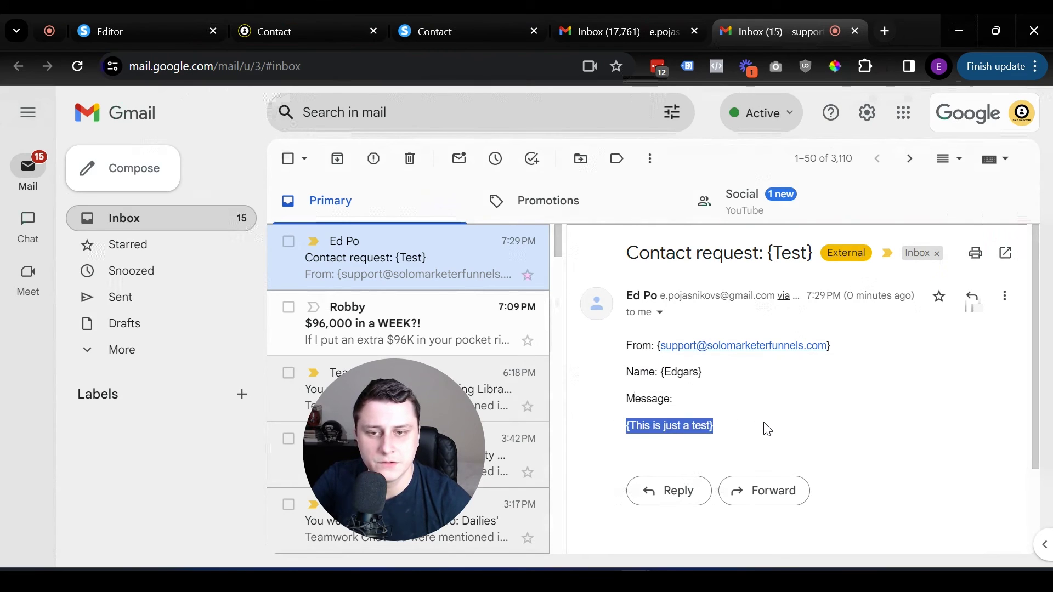
{"action": "left_click", "coordinate": [765, 426]}
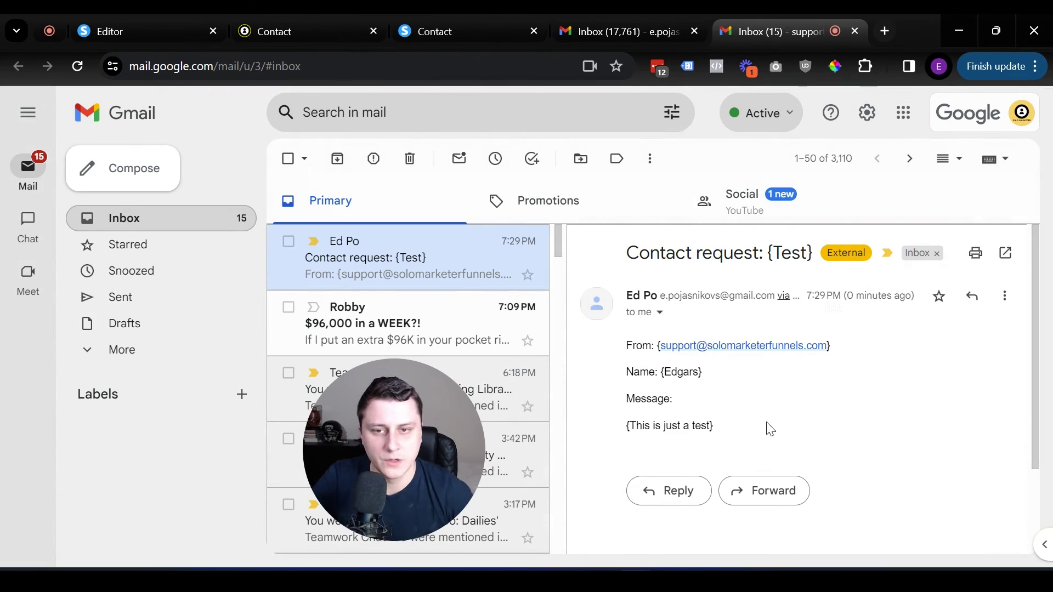